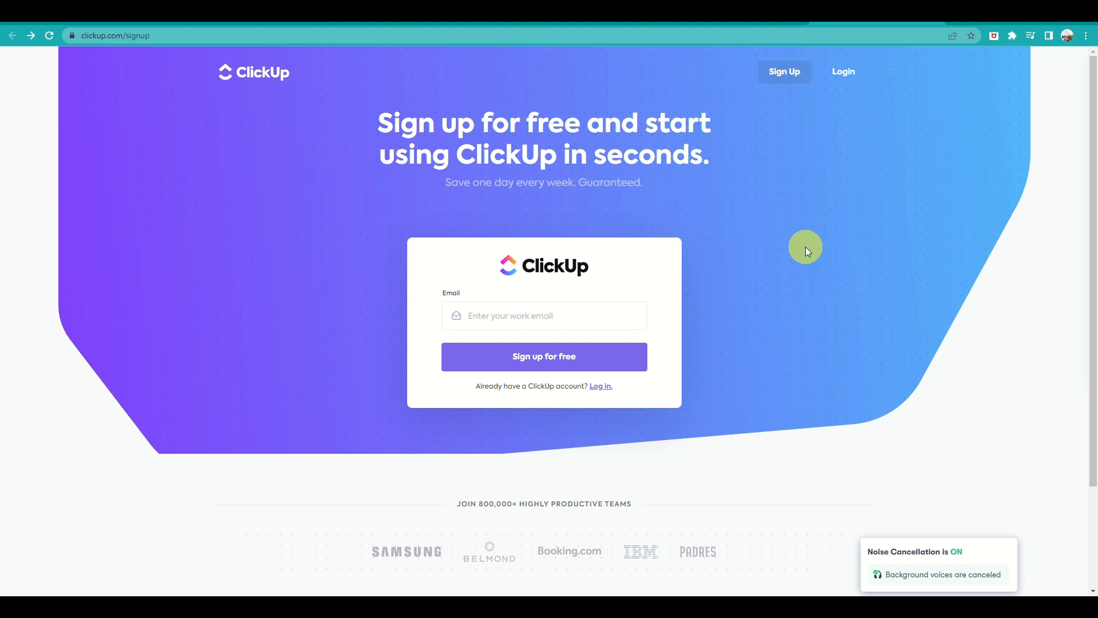
Paste a temporary email address into the sign-up form and submit it
{"action": "left_click", "coordinate": [489, 318]}
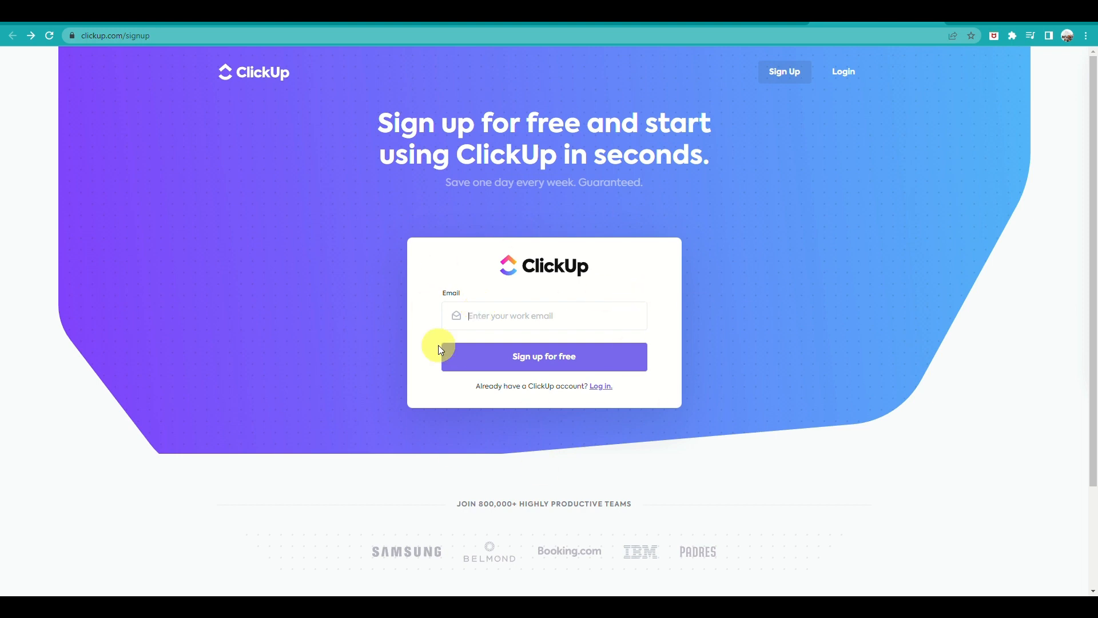
{"action": "left_click", "coordinate": [483, 311]}
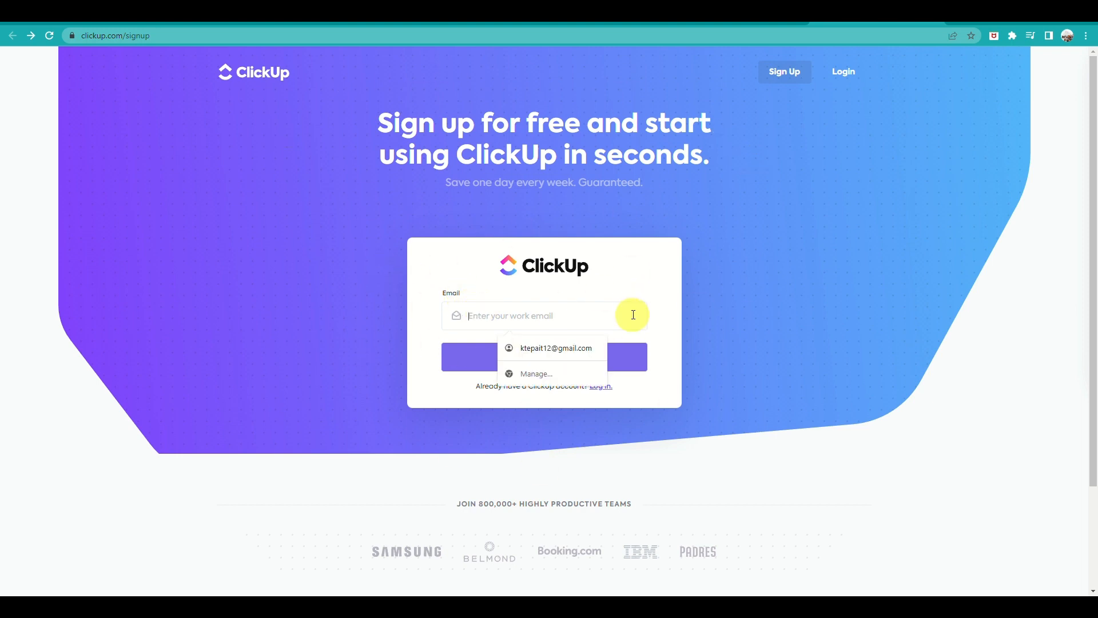
{"action": "key", "text": "ctrl+v"}
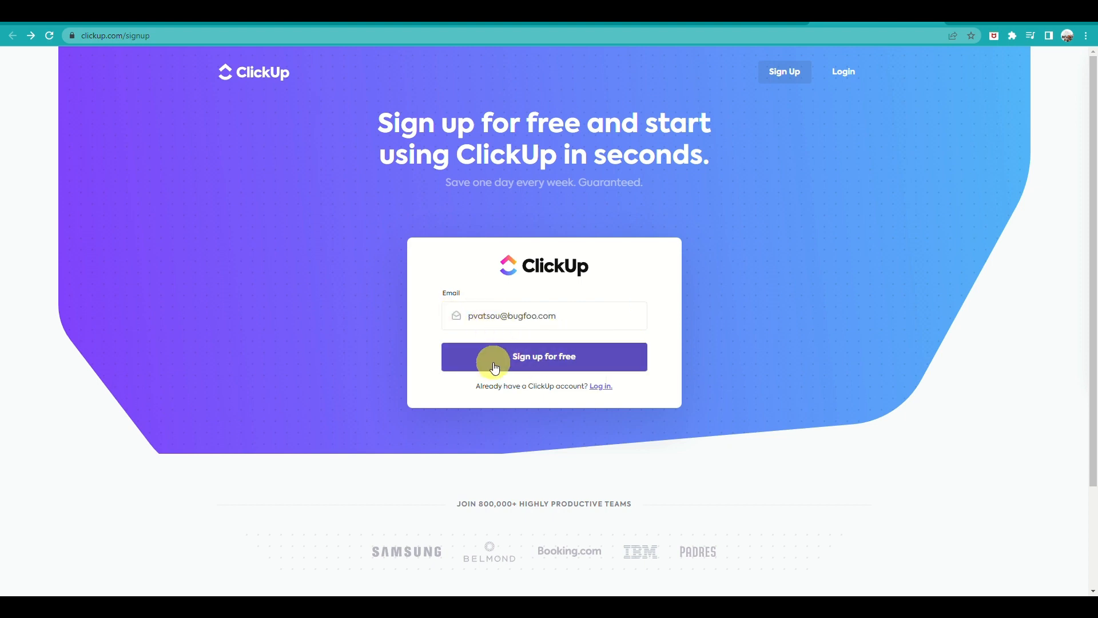
{"action": "left_click", "coordinate": [500, 363]}
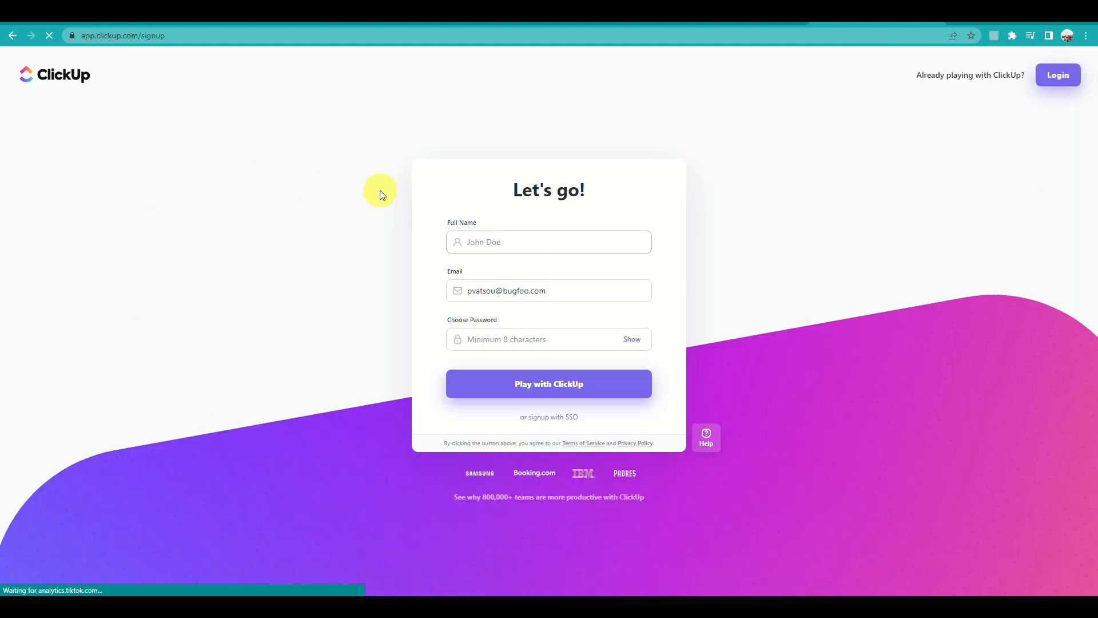
Enter the full name and a password, create the account, and decline saving the password
{"action": "left_click", "coordinate": [513, 242]}
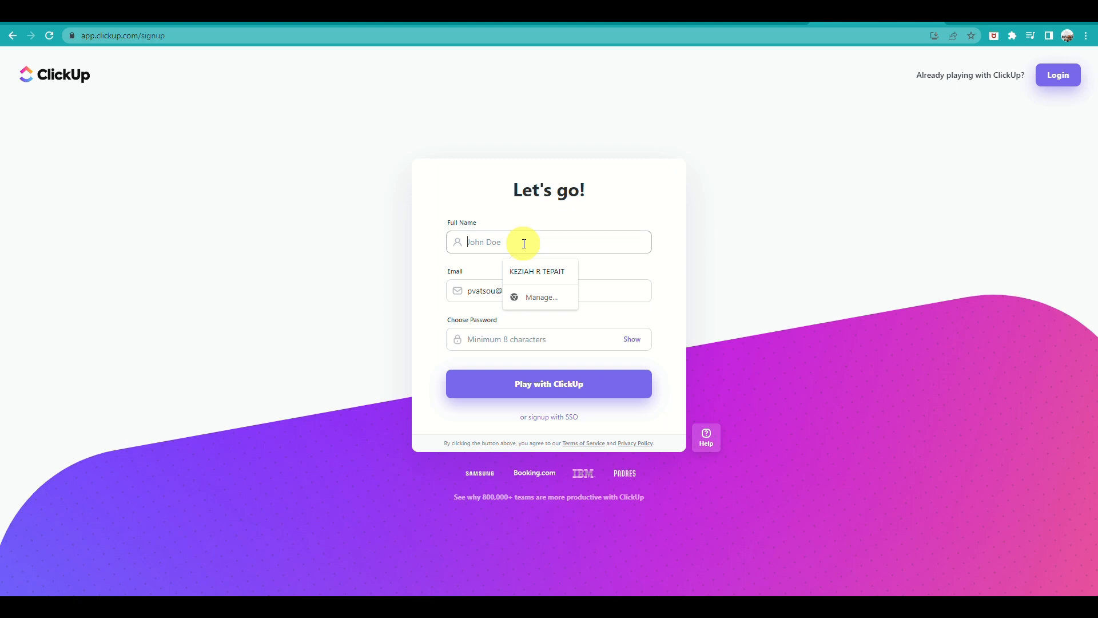
{"action": "type", "text": "jon"}
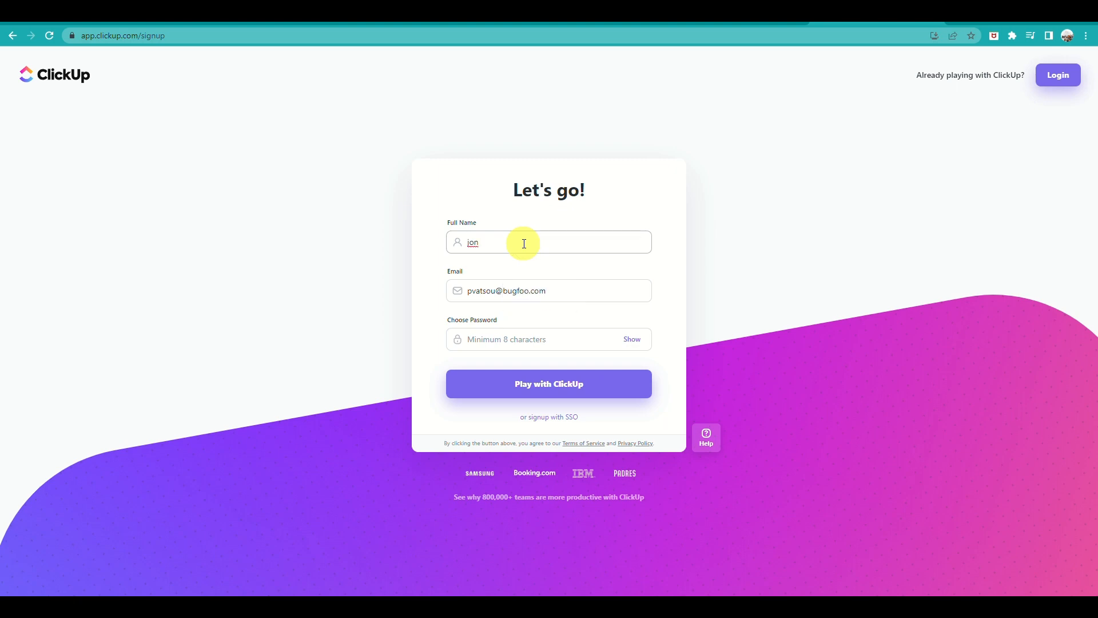
{"action": "type", "text": " jon"}
{"action": "left_click", "coordinate": [499, 344]}
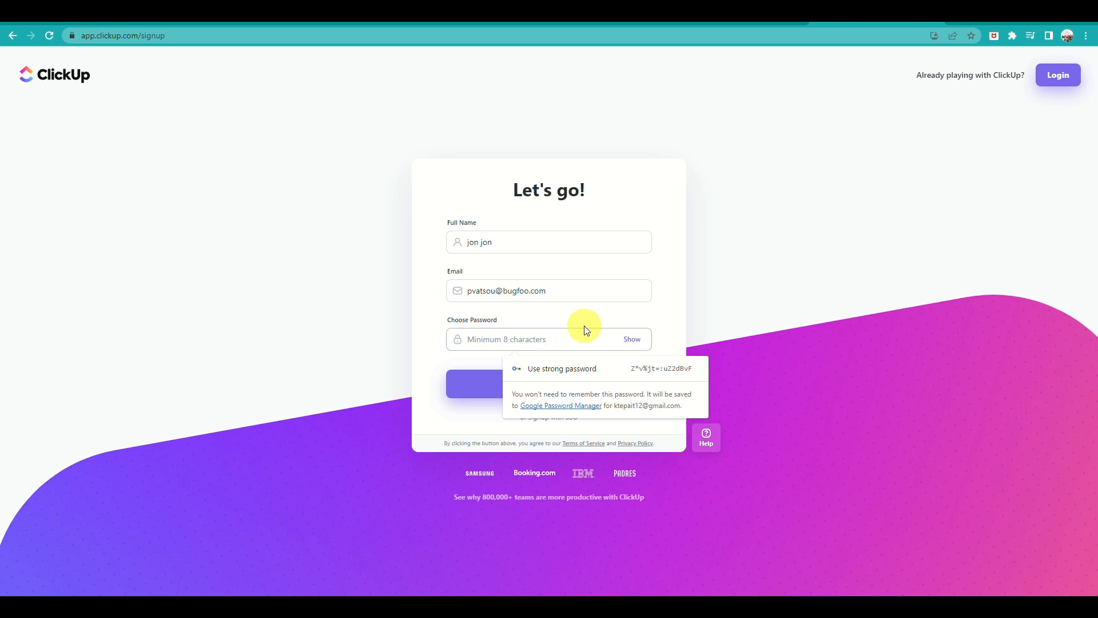
{"action": "type", "text": "••••••"}
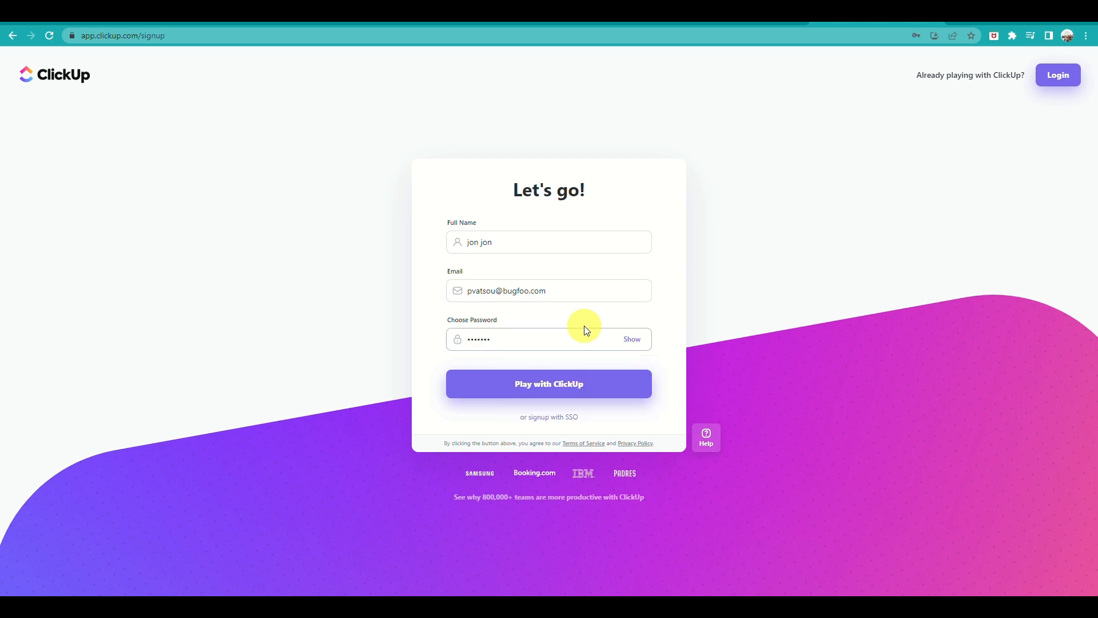
{"action": "type", "text": "•••••"}
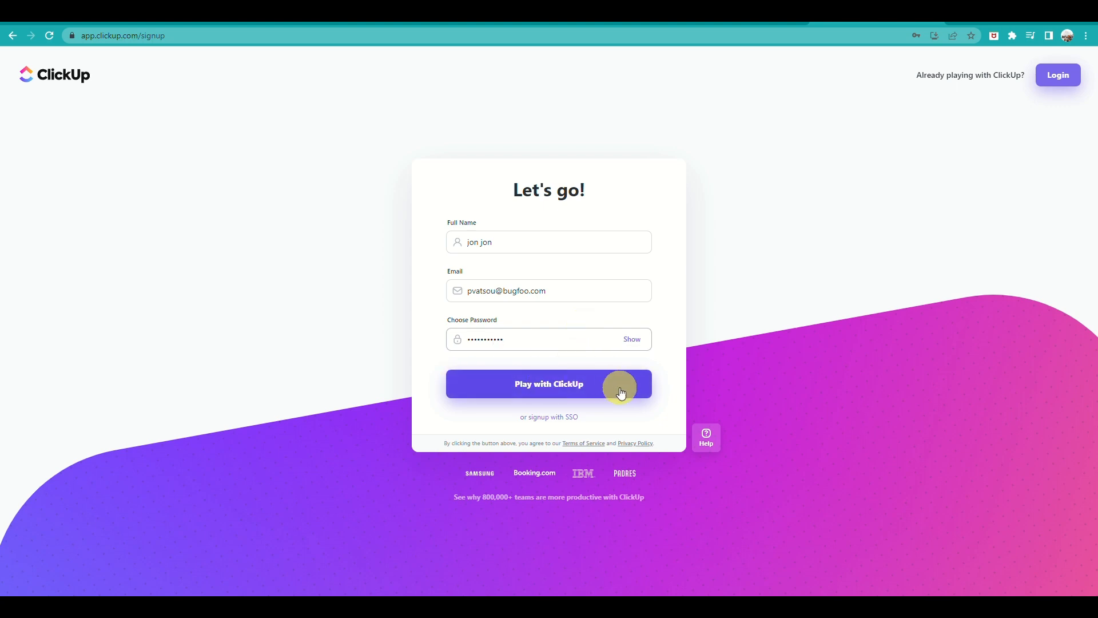
{"action": "left_click", "coordinate": [561, 387]}
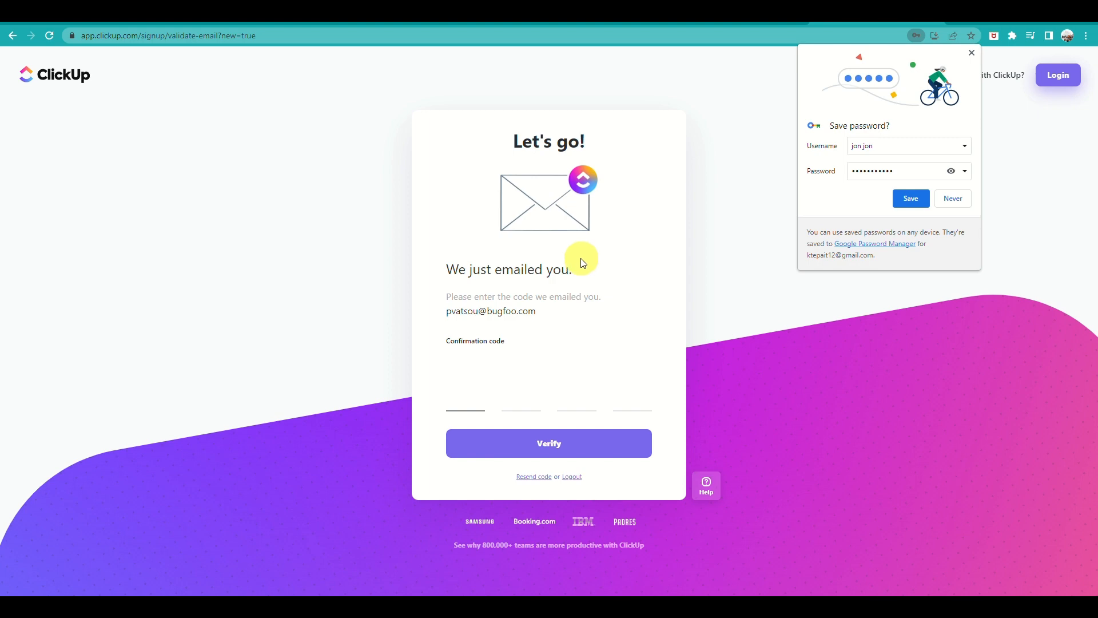
{"action": "left_click", "coordinate": [953, 198]}
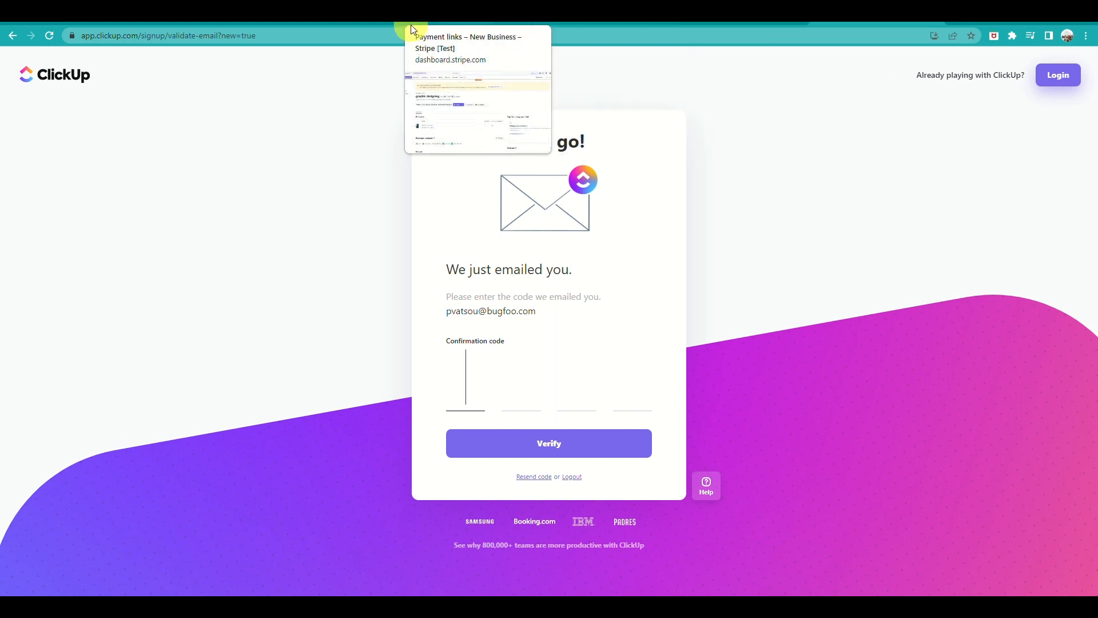
Open the ClickUp Team email in the mail.tm inbox and select its verification code
{"action": "left_click", "coordinate": [307, 25]}
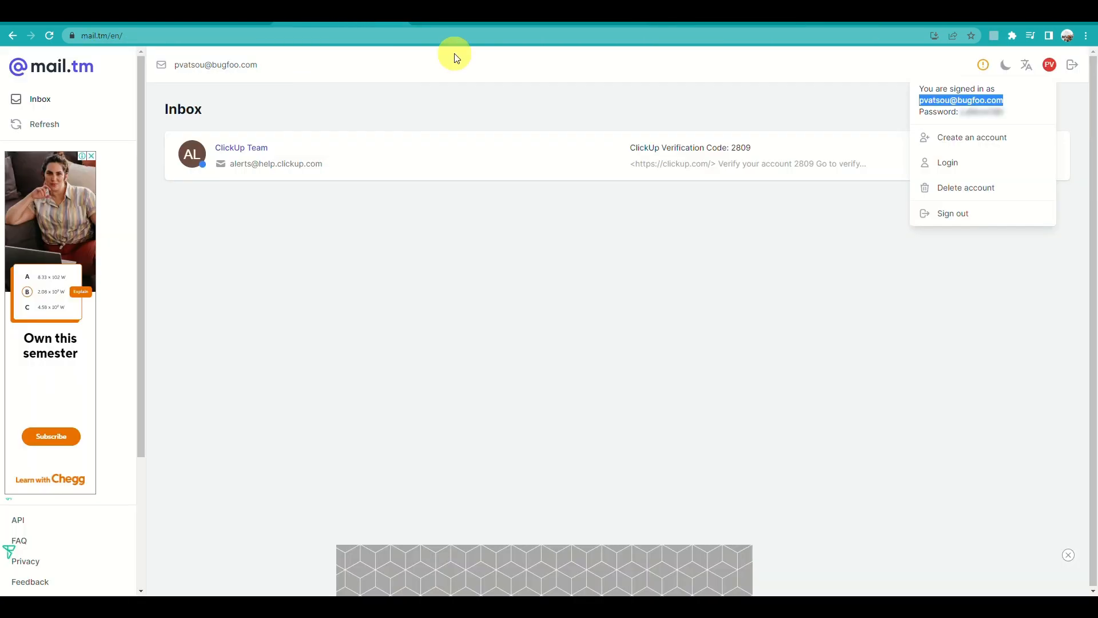
{"action": "left_click", "coordinate": [199, 141]}
{"action": "left_click", "coordinate": [508, 151]}
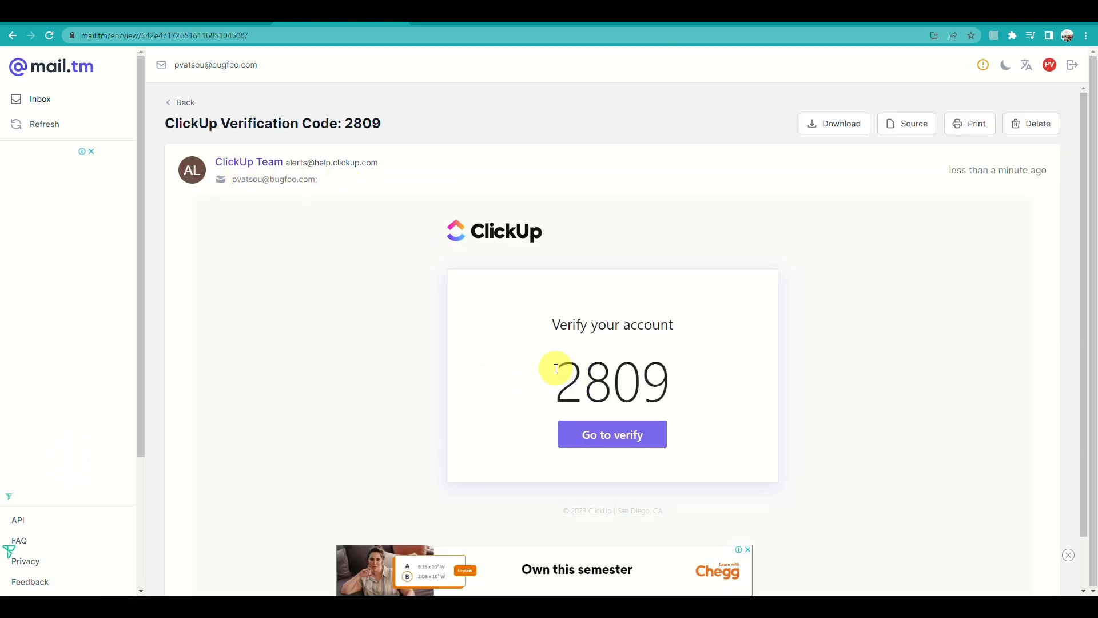
{"action": "left_click_drag", "start_coordinate": [556, 369], "coordinate": [741, 380]}
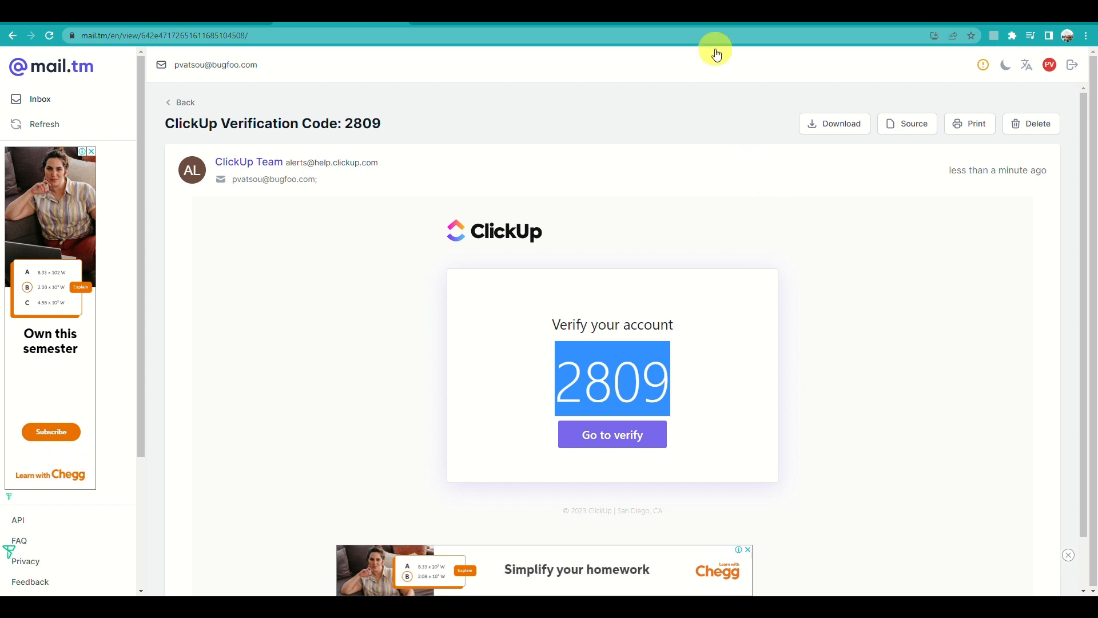
{"action": "left_click", "coordinate": [571, 23]}
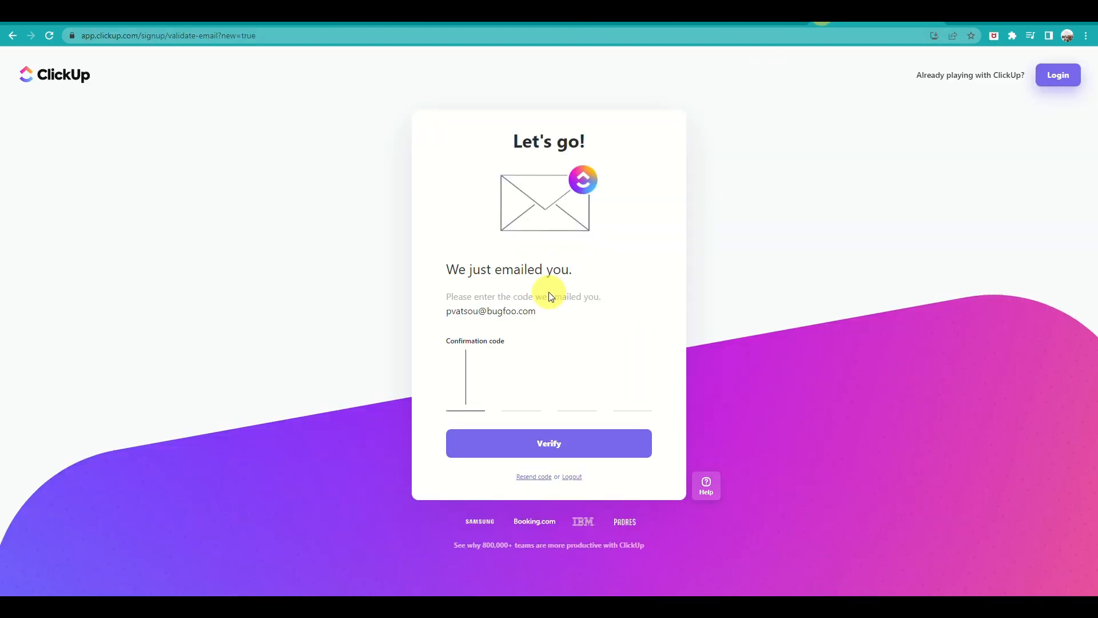
{"action": "left_click", "coordinate": [350, 23]}
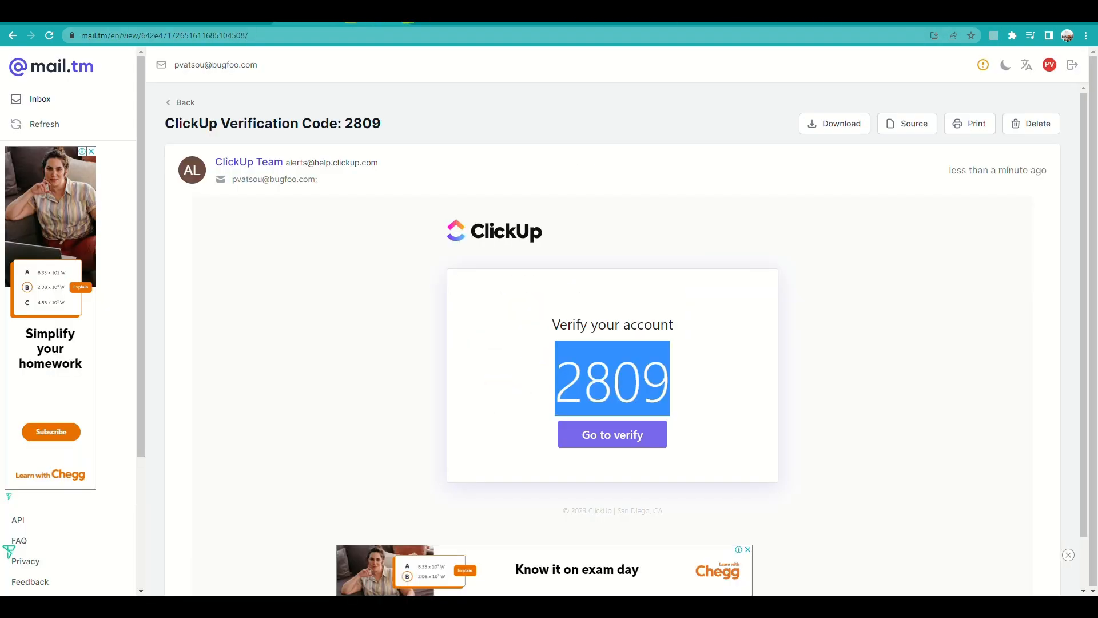
{"action": "left_click", "coordinate": [570, 23]}
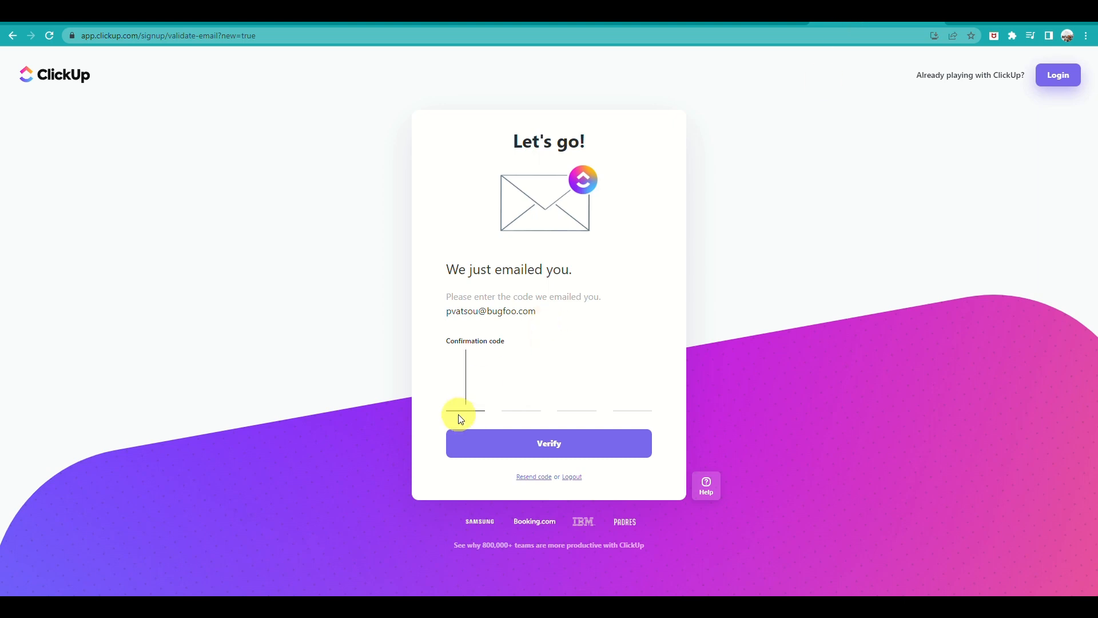
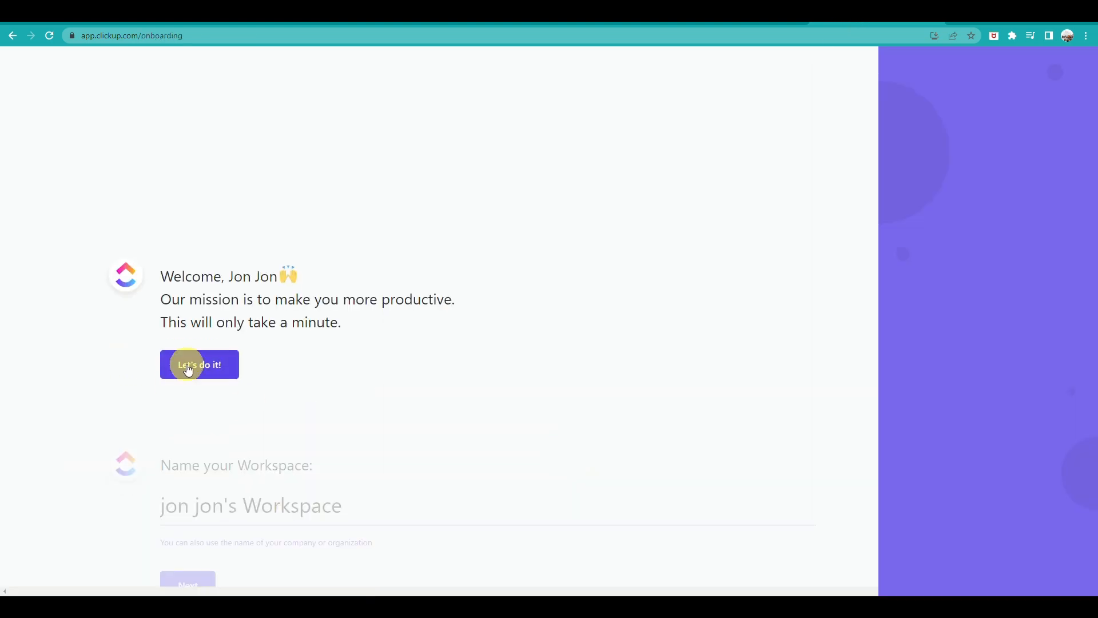
Enter the emailed confirmation code, then trim the workspace name to the capitalised first name
{"action": "left_click", "coordinate": [210, 371]}
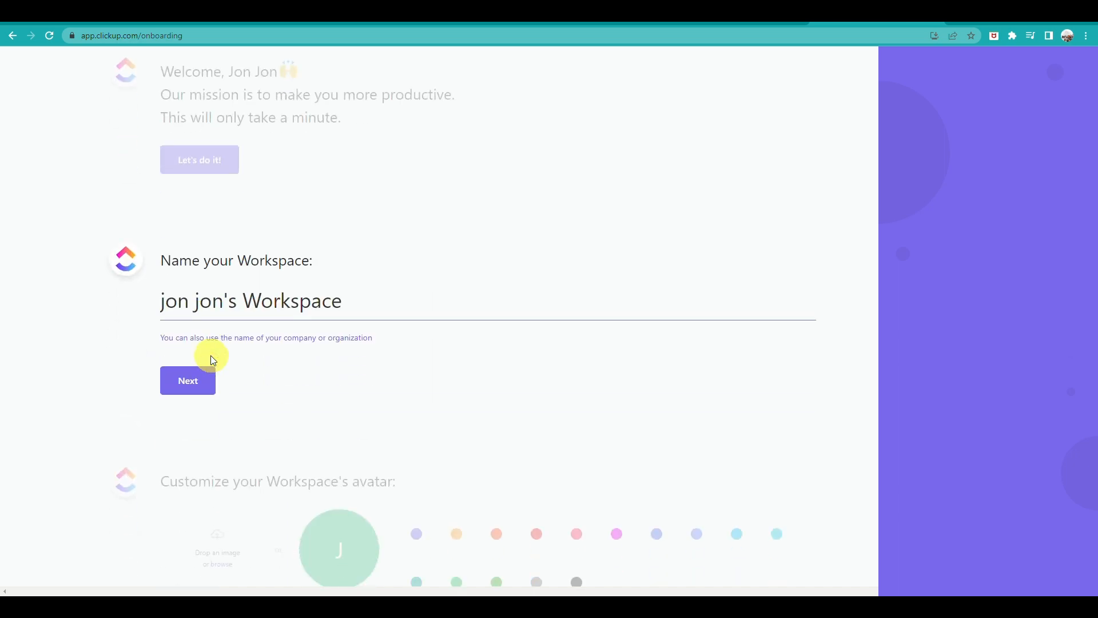
{"action": "left_click", "coordinate": [158, 291]}
{"action": "left_click", "coordinate": [323, 289]}
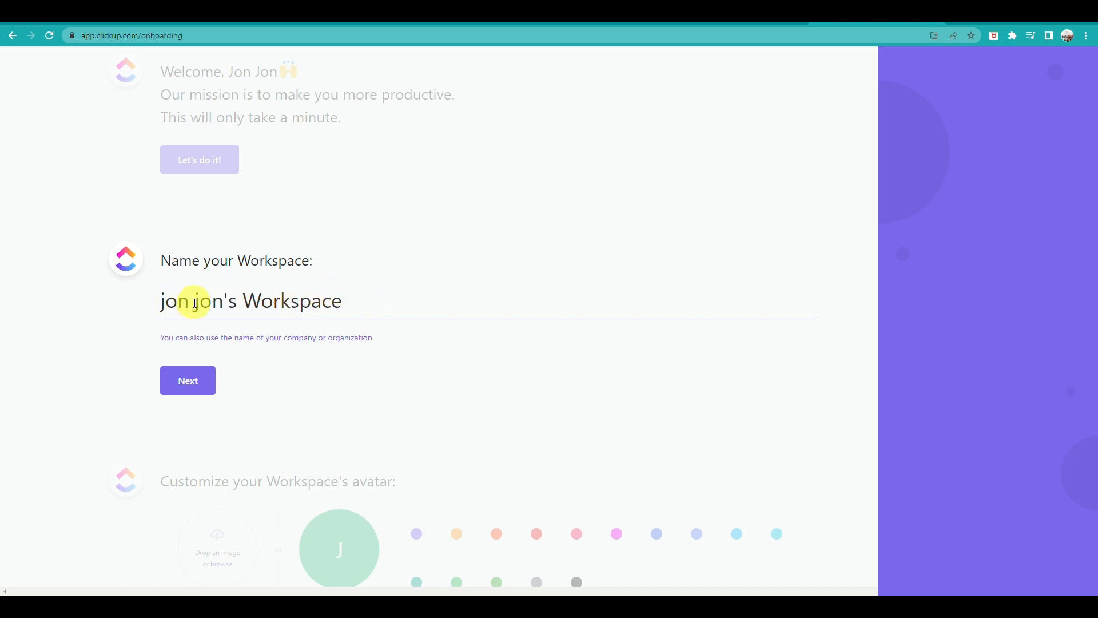
{"action": "left_click_drag", "start_coordinate": [346, 299], "coordinate": [144, 308]}
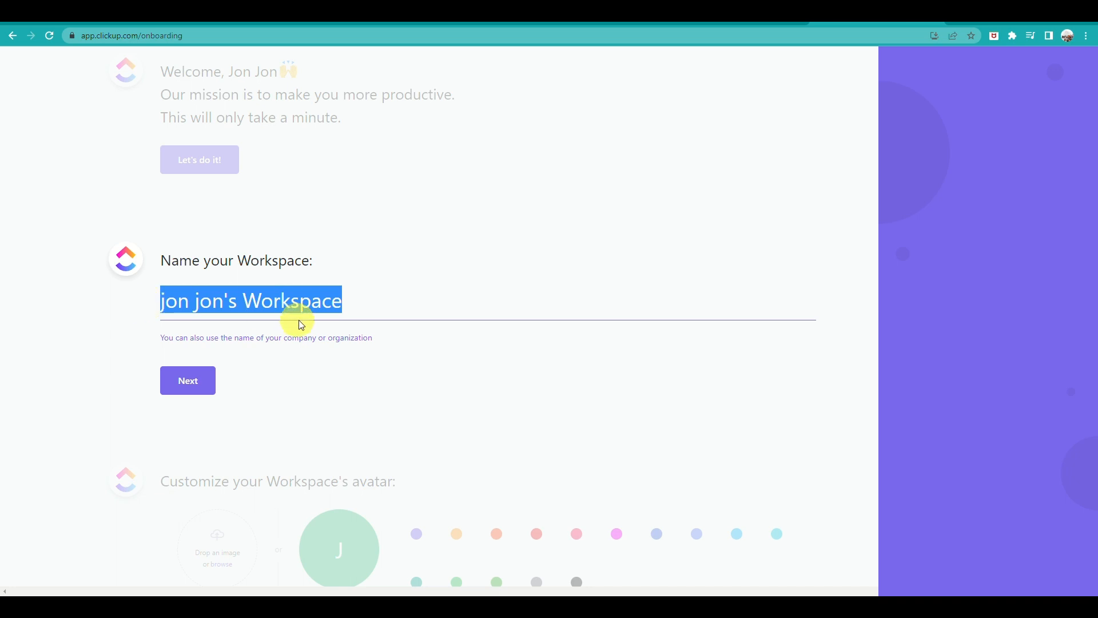
{"action": "left_click", "coordinate": [160, 308]}
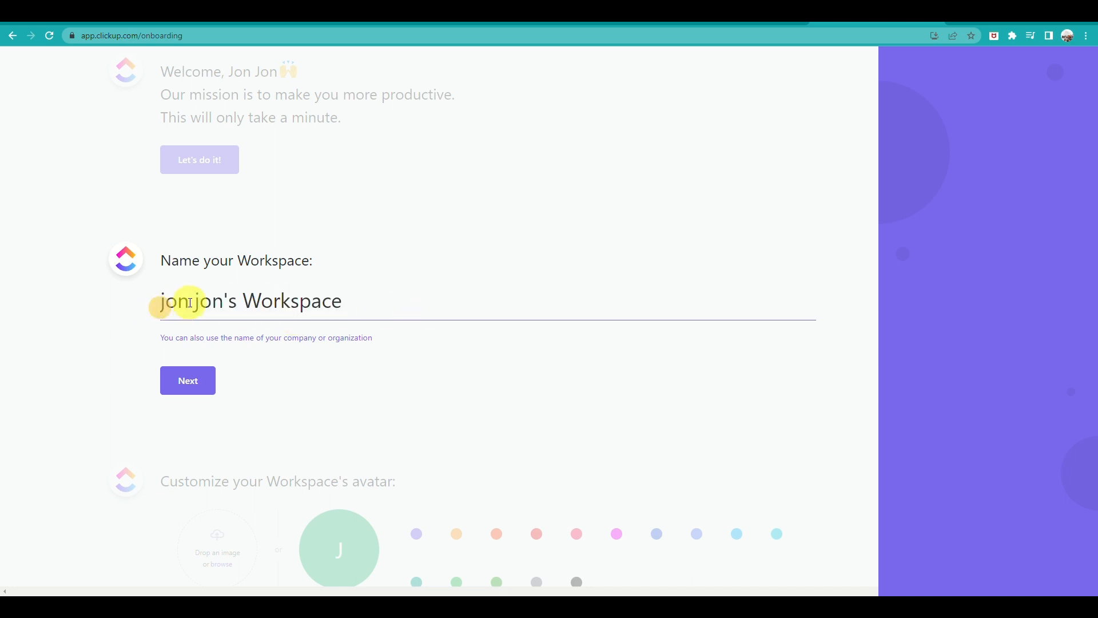
{"action": "left_click_drag", "start_coordinate": [189, 302], "coordinate": [987, 302]}
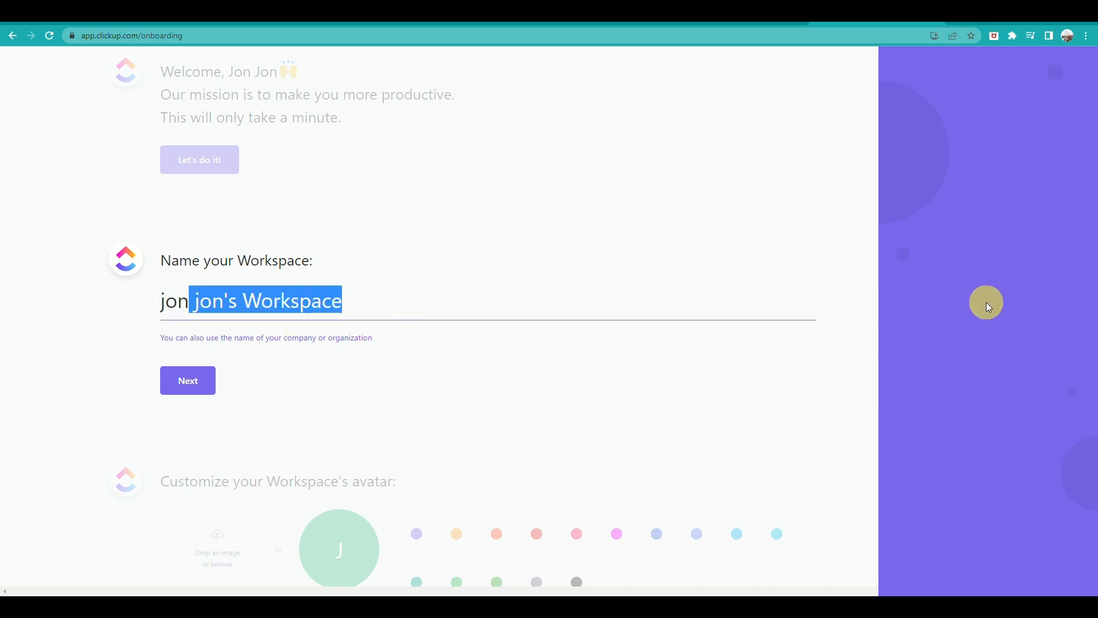
{"action": "left_click", "coordinate": [194, 298]}
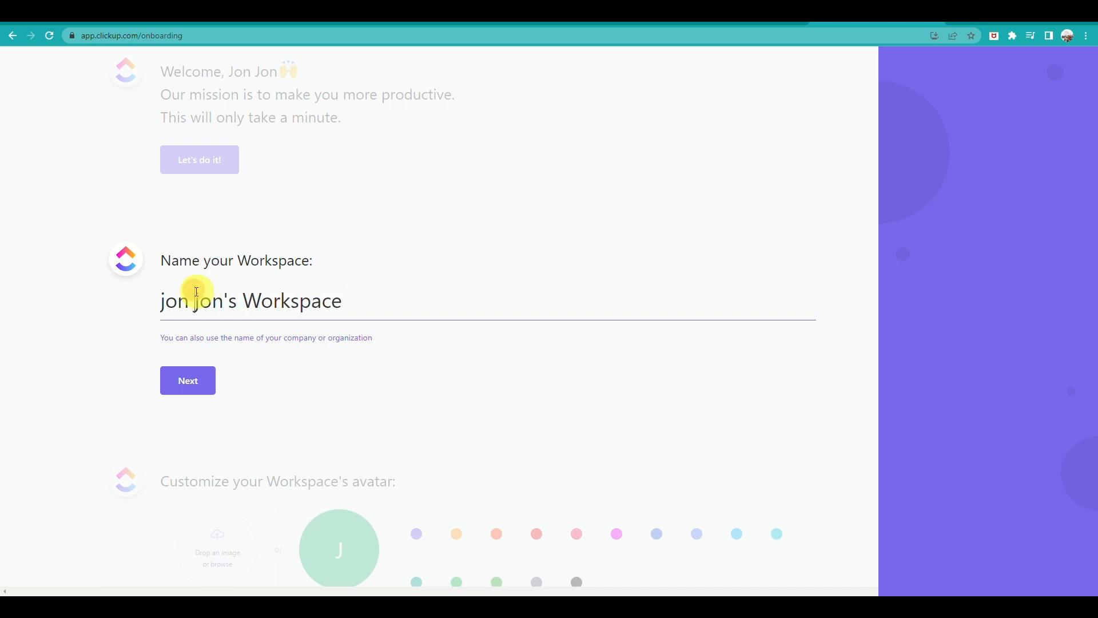
{"action": "left_click_drag", "start_coordinate": [200, 300], "coordinate": [56, 303]}
{"action": "type", "text": "J"}
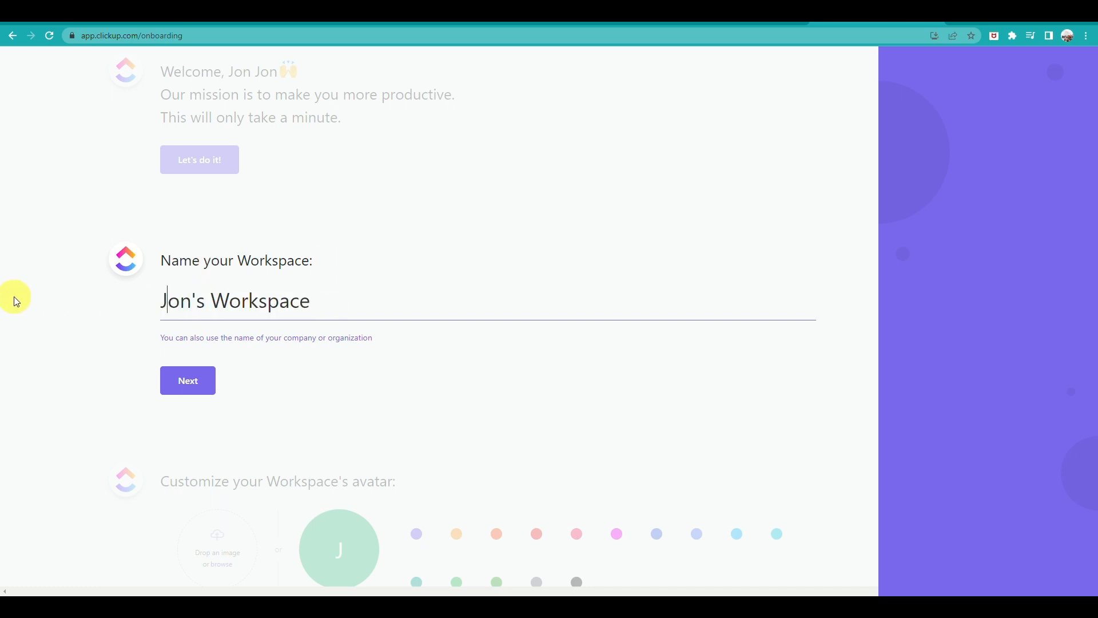
{"action": "left_click", "coordinate": [189, 380]}
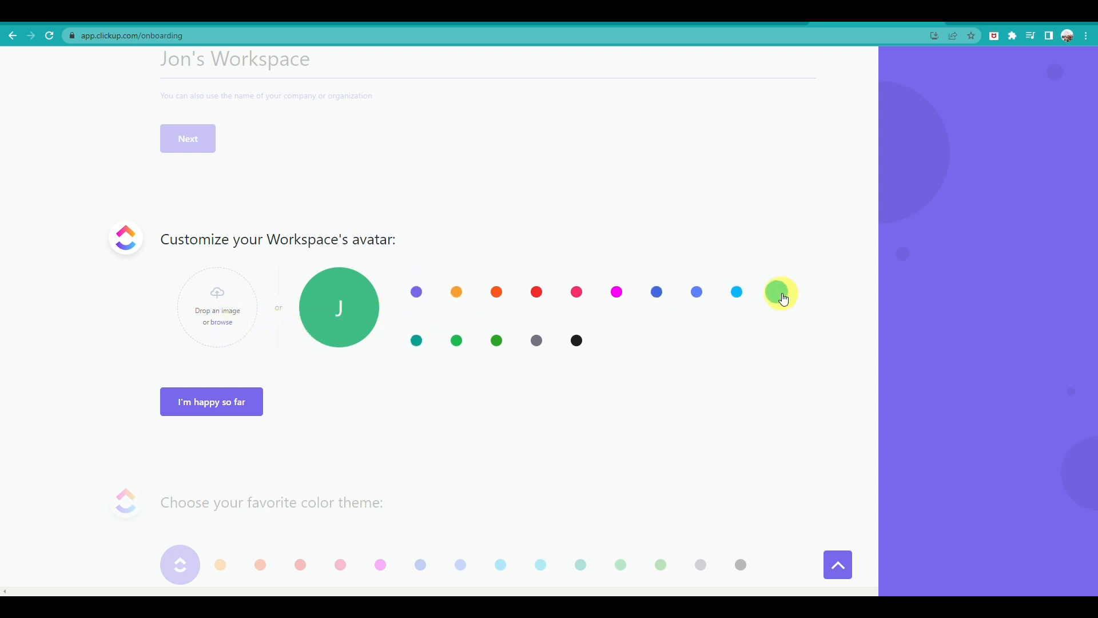
Choose an orange workspace avatar and a cyan colour theme, confirming each
{"action": "left_click", "coordinate": [457, 292]}
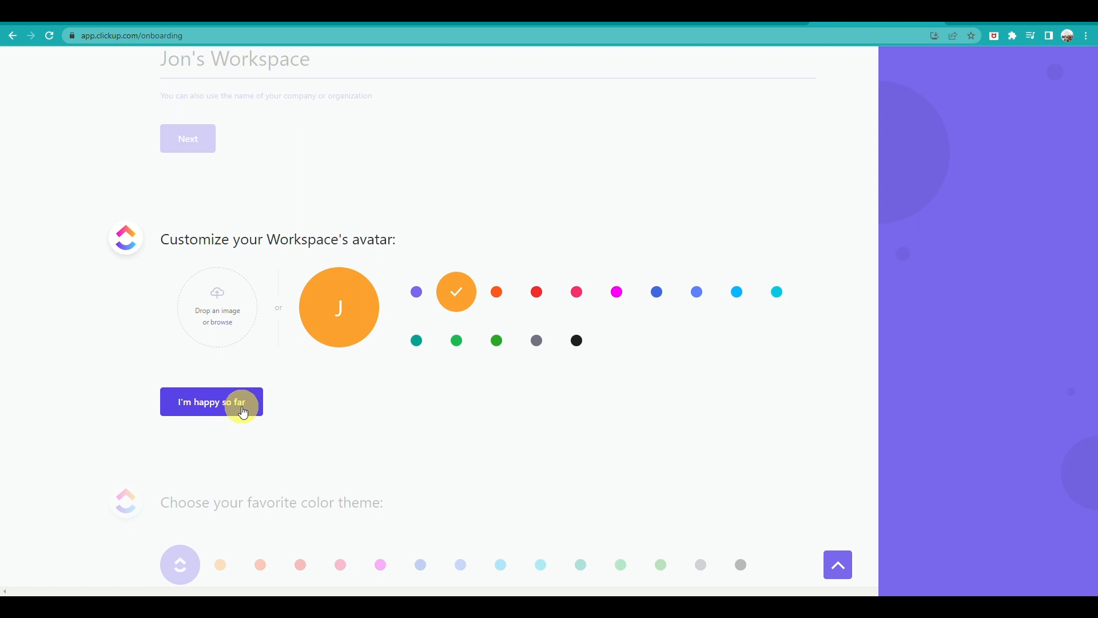
{"action": "left_click", "coordinate": [243, 412]}
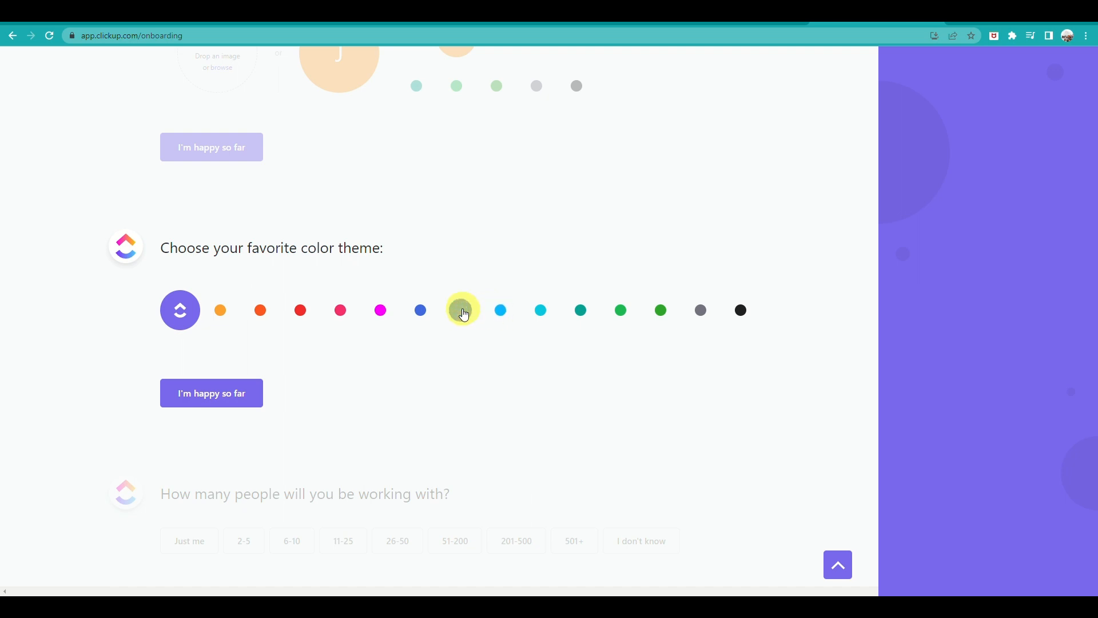
{"action": "left_click", "coordinate": [541, 315]}
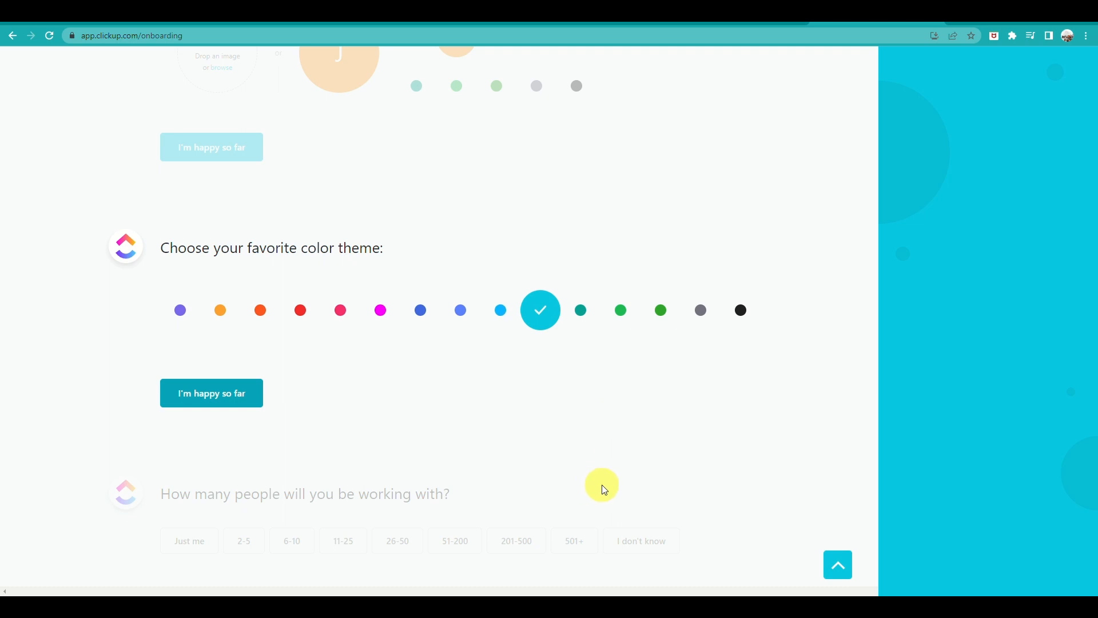
{"action": "left_click", "coordinate": [219, 403]}
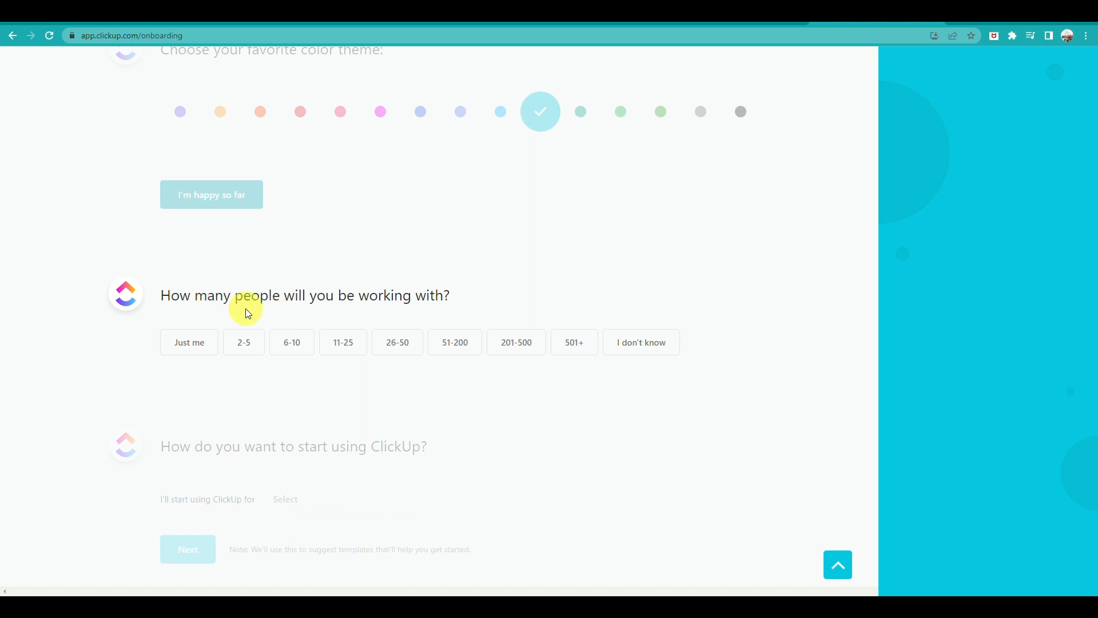
Answer team size 2-5, purpose Personal Use, and referral source Friend / Colleague
{"action": "left_click", "coordinate": [240, 355]}
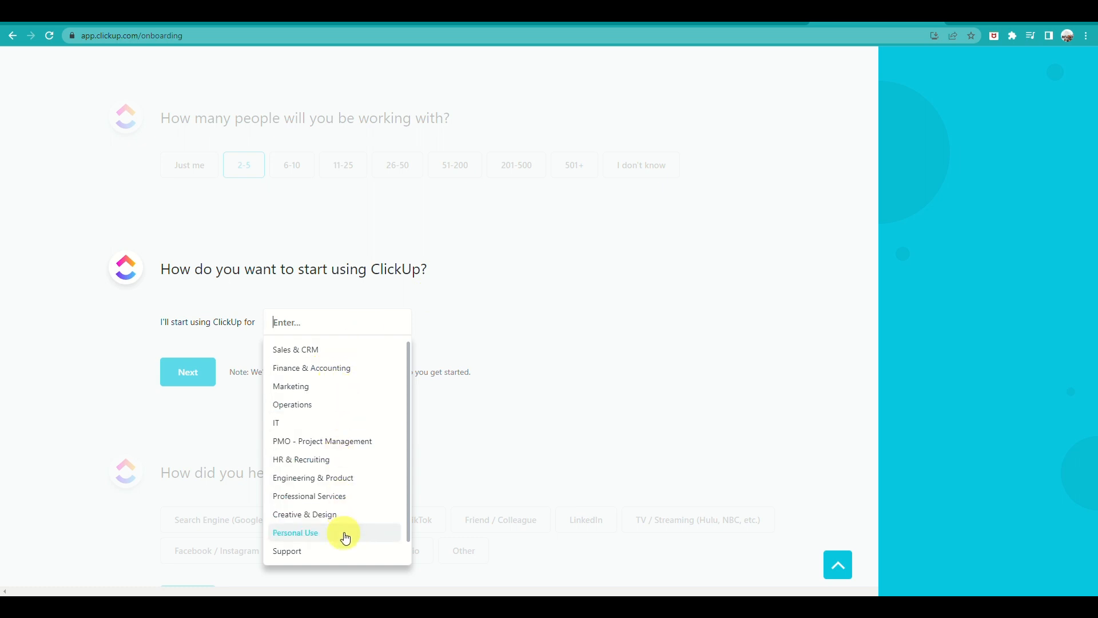
{"action": "scroll", "coordinate": [318, 540], "scroll_direction": "down", "scroll_amount": 1}
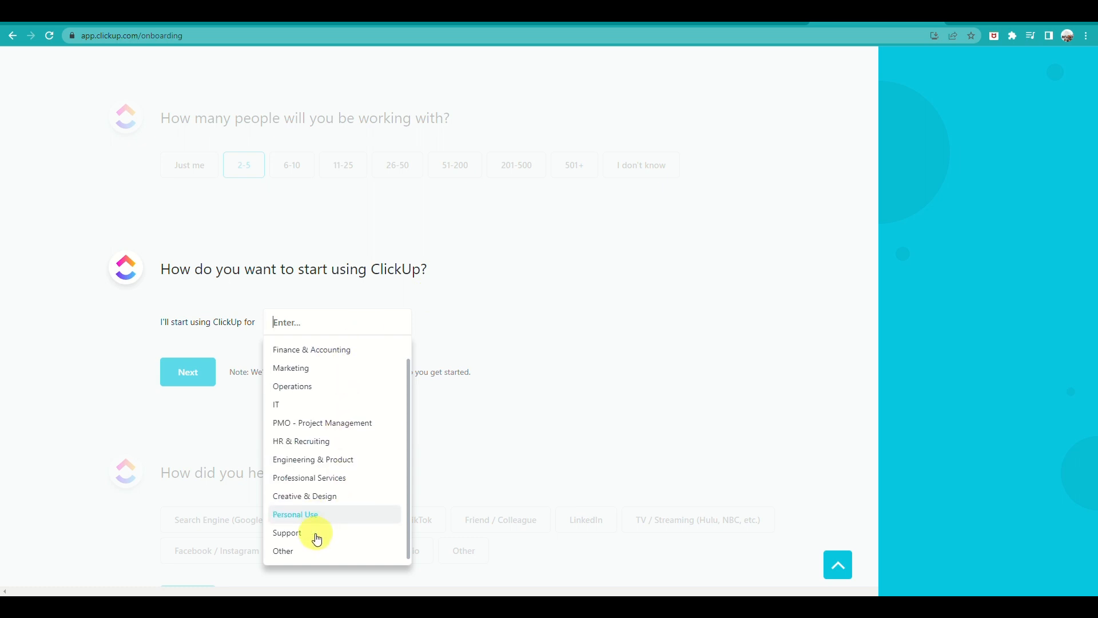
{"action": "left_click", "coordinate": [296, 515]}
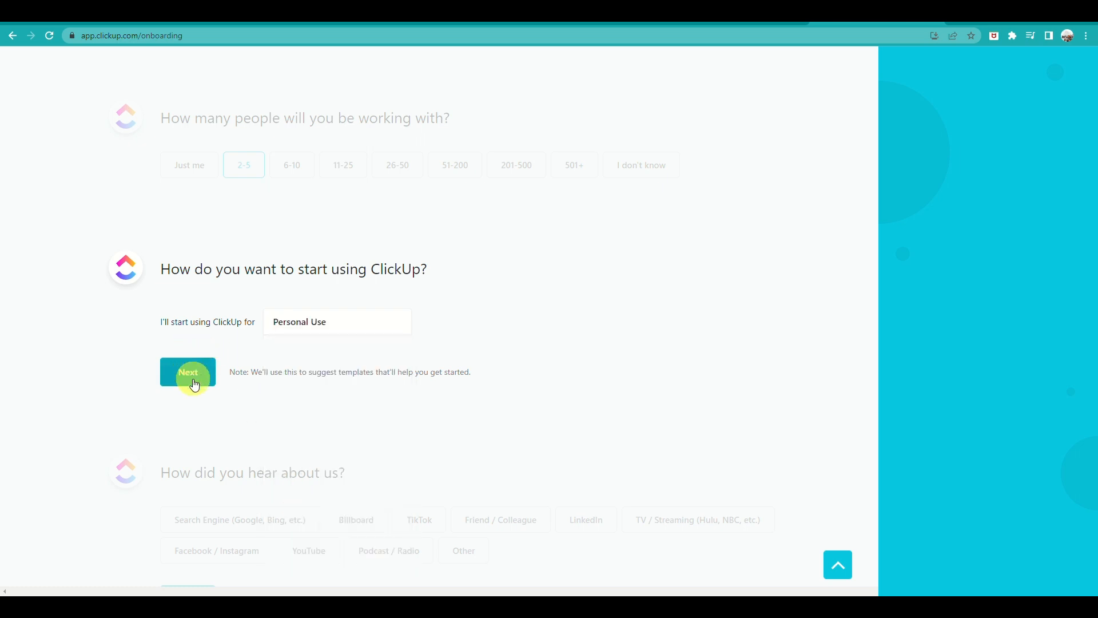
{"action": "left_click", "coordinate": [192, 379]}
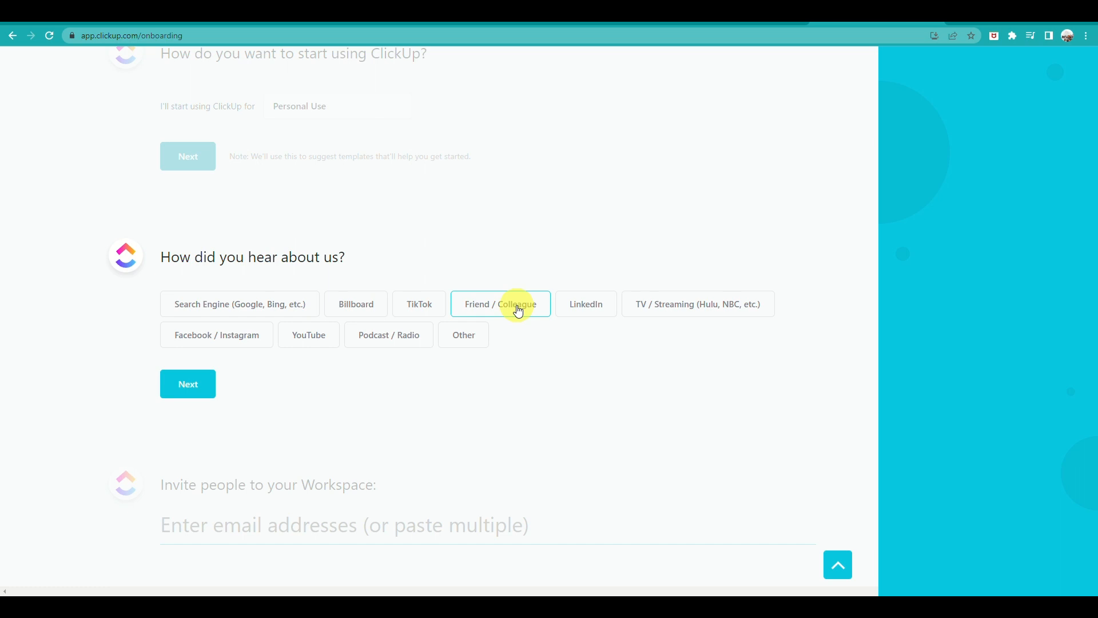
{"action": "left_click", "coordinate": [518, 311]}
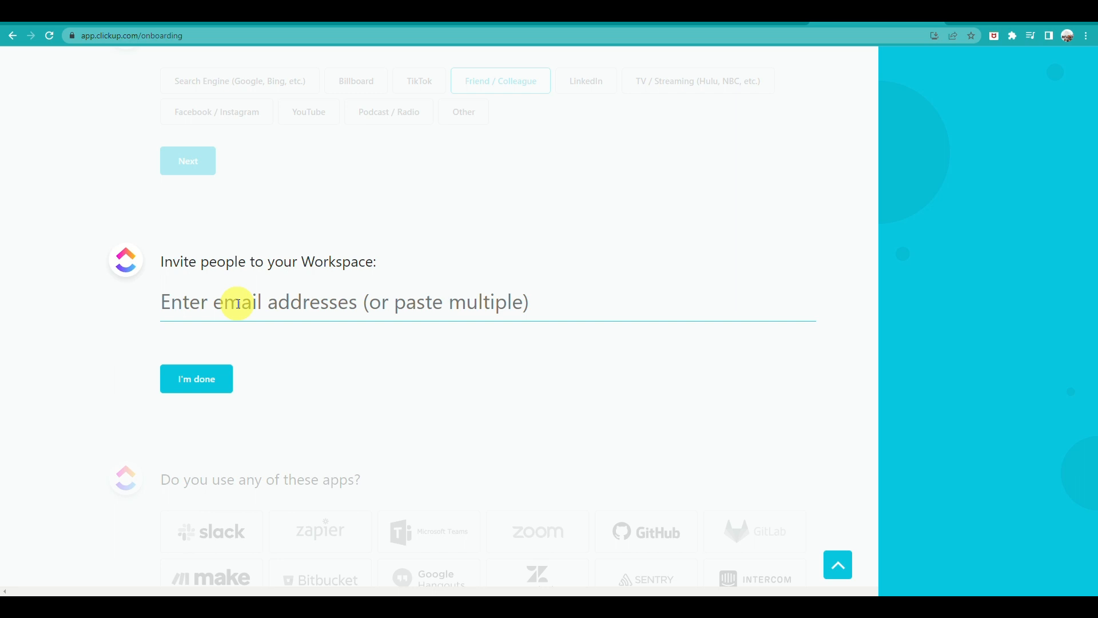
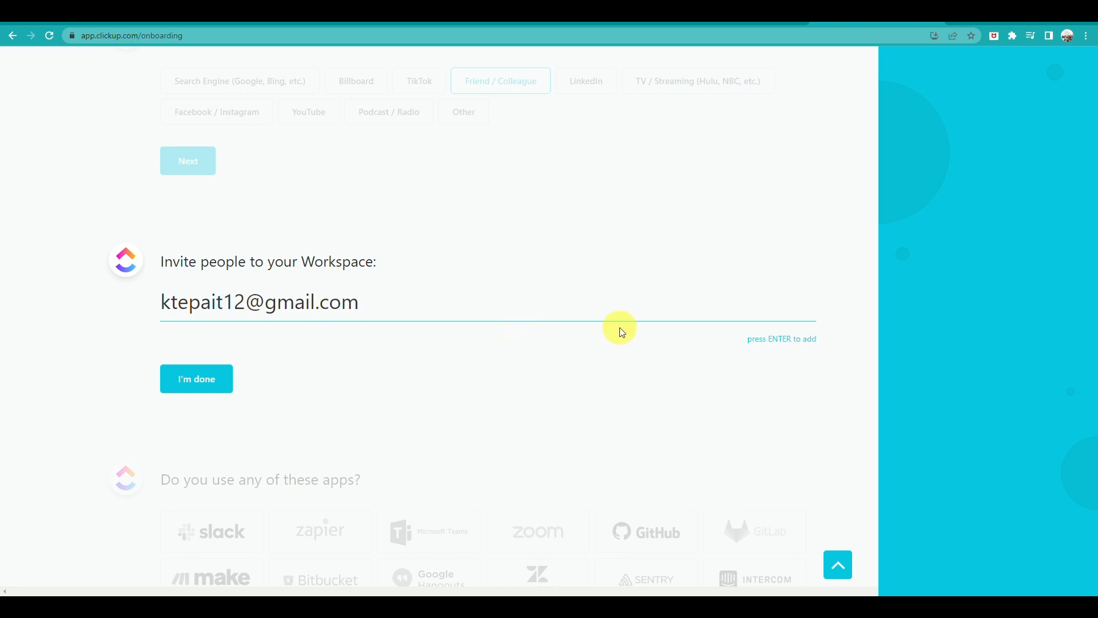
Add two invitee e-mail addresses to the workspace and finish the invite step
{"action": "key", "text": "Return"}
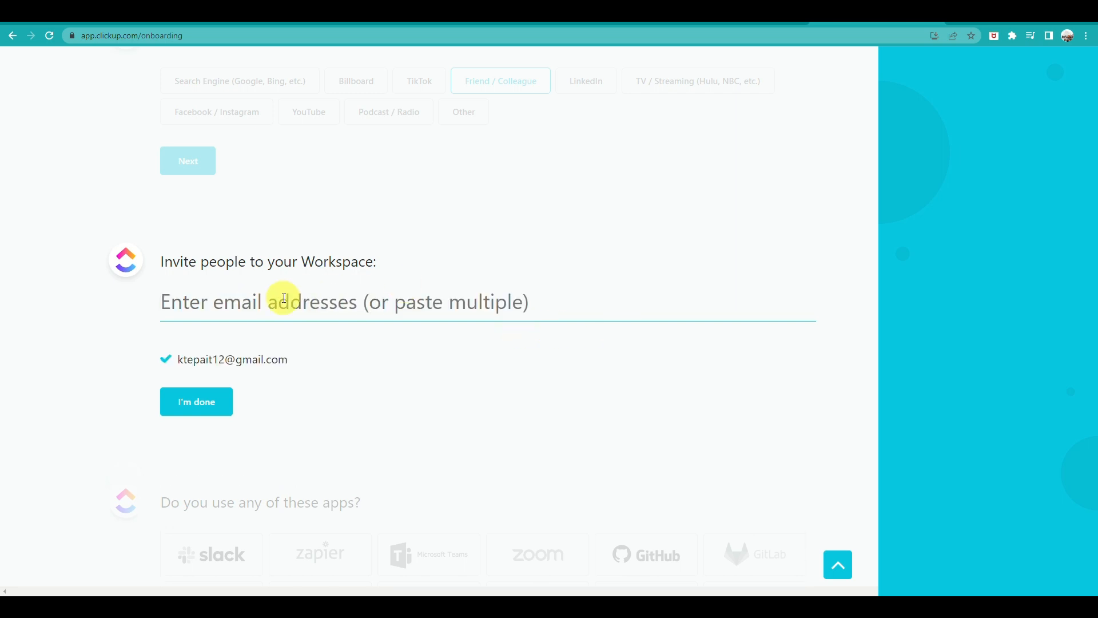
{"action": "key", "text": "ctrl+v"}
{"action": "left_click", "coordinate": [200, 431]}
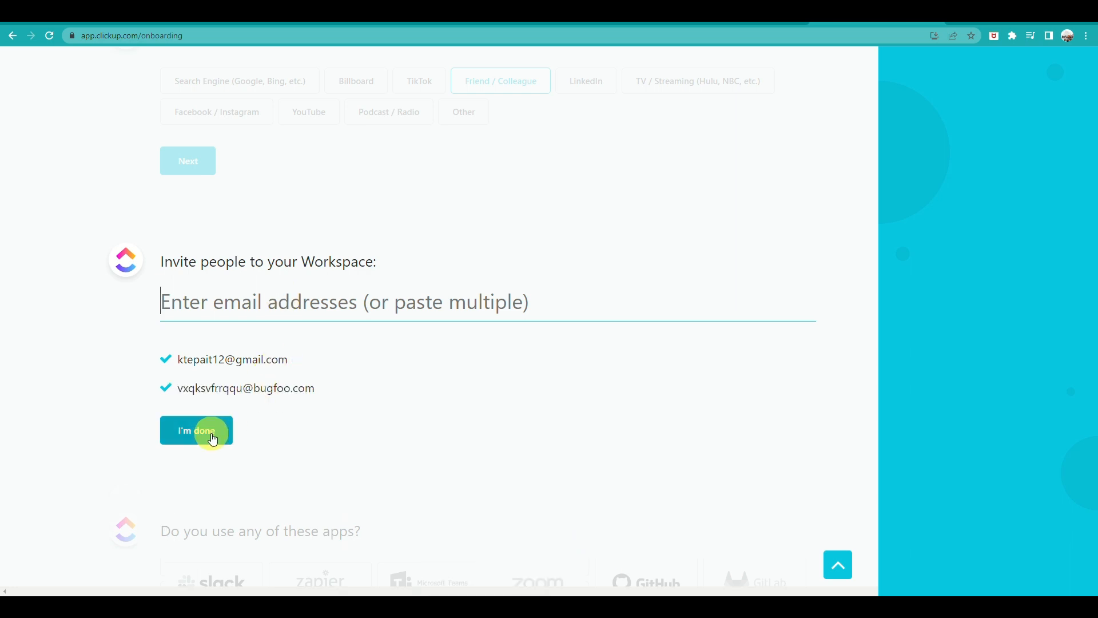
{"action": "scroll", "coordinate": [277, 397], "scroll_direction": "down", "scroll_amount": 4}
{"action": "scroll", "coordinate": [246, 303], "scroll_direction": "up", "scroll_amount": 4}
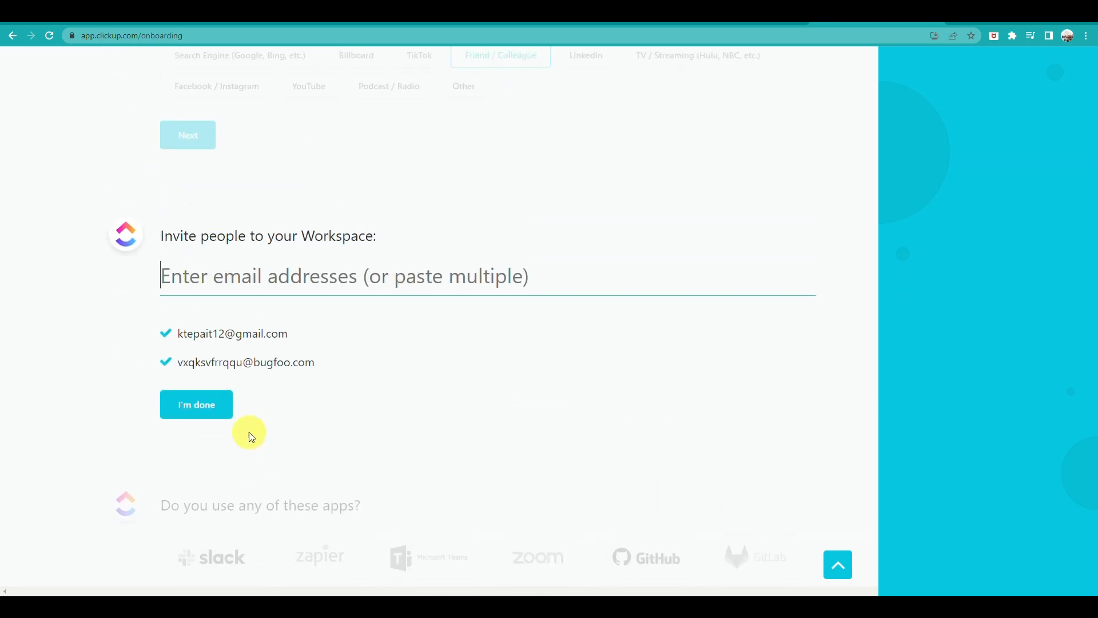
{"action": "left_click", "coordinate": [194, 409]}
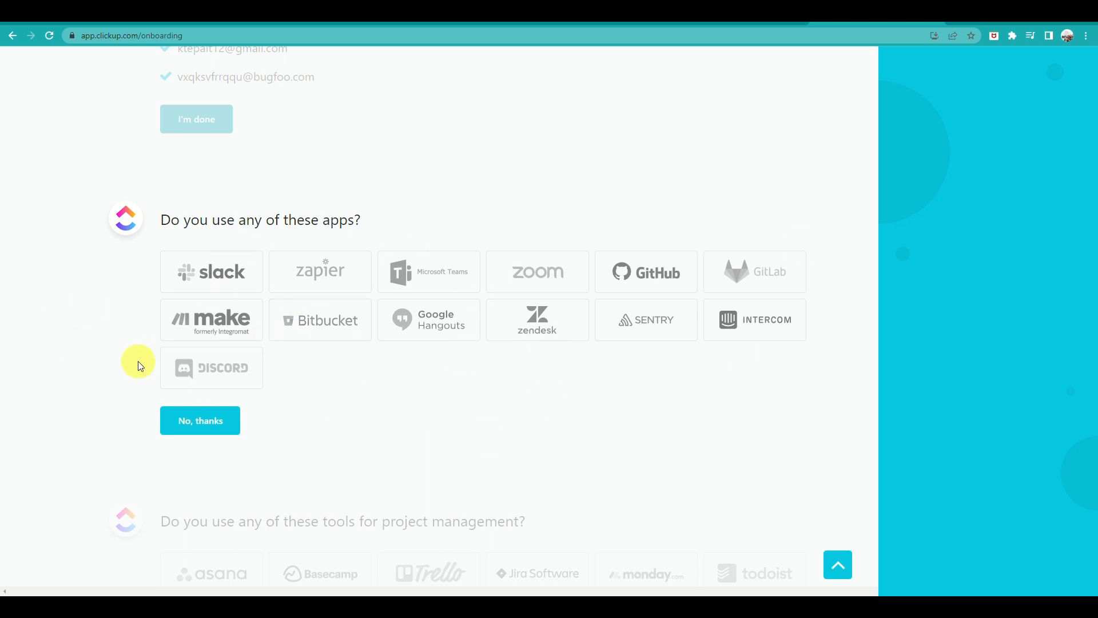
Mark Discord, Microsoft Teams, Slack and Google Hangouts as apps in use, then confirm
{"action": "left_click", "coordinate": [215, 375]}
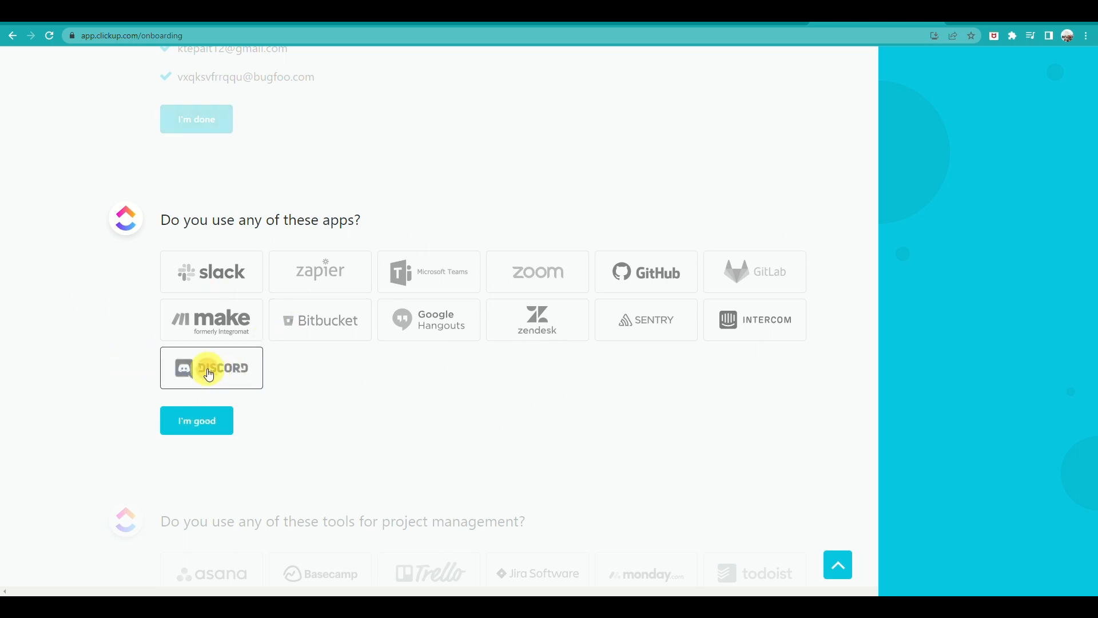
{"action": "left_click", "coordinate": [422, 286]}
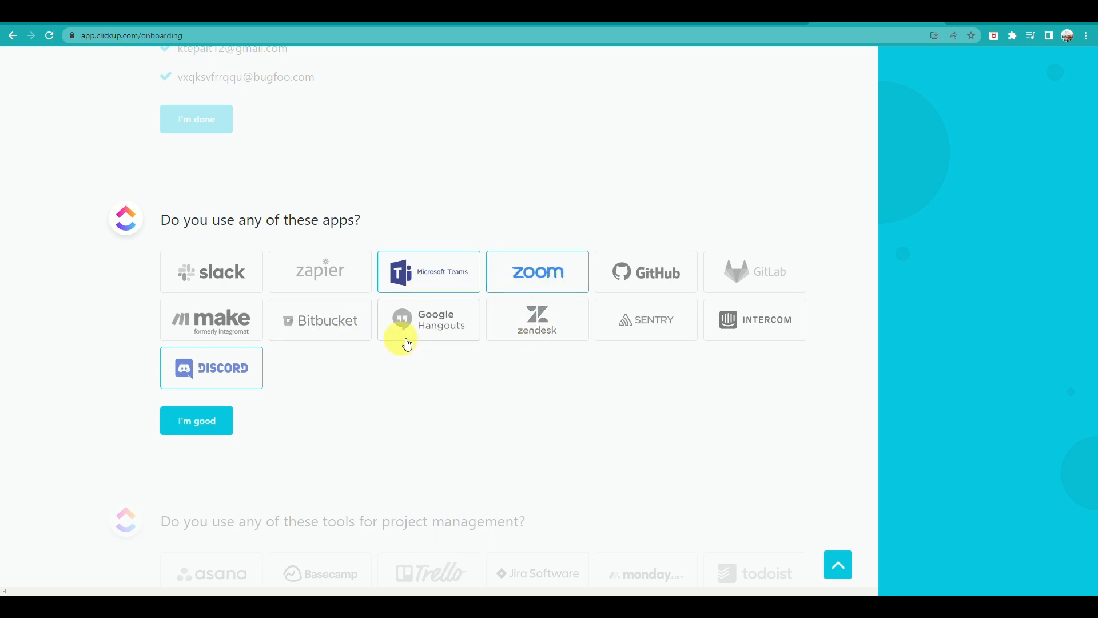
{"action": "left_click", "coordinate": [191, 266]}
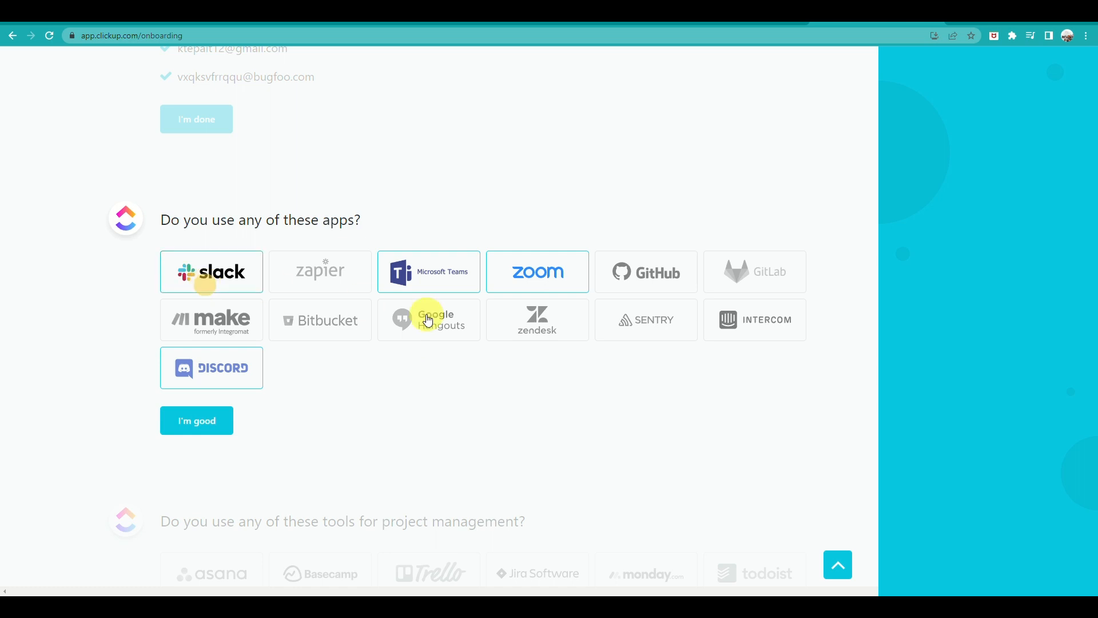
{"action": "left_click", "coordinate": [458, 325]}
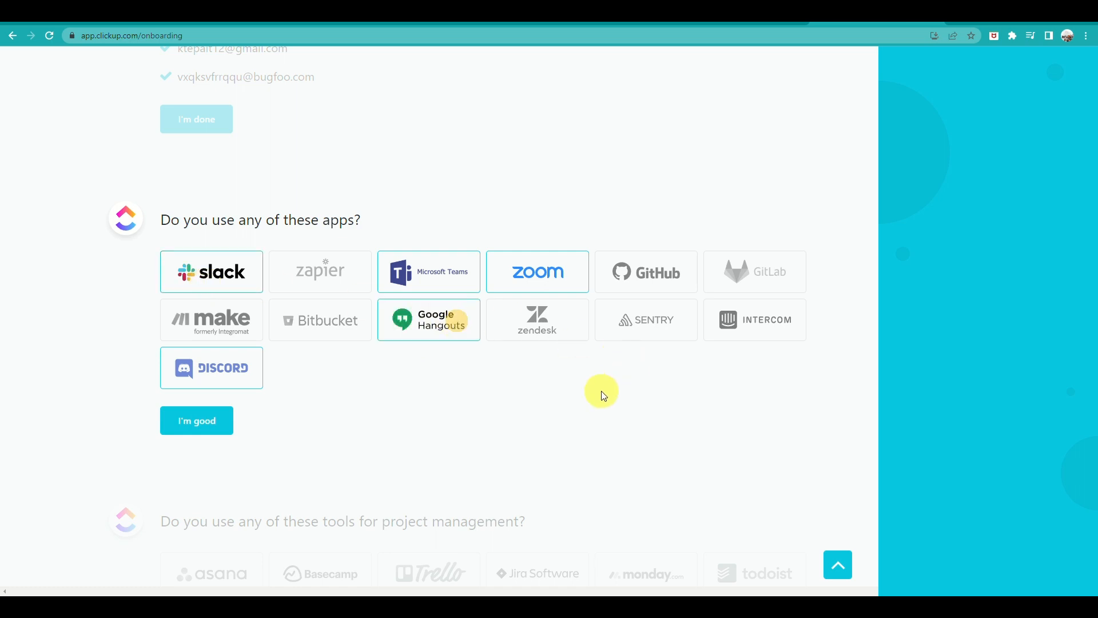
{"action": "left_click", "coordinate": [218, 430]}
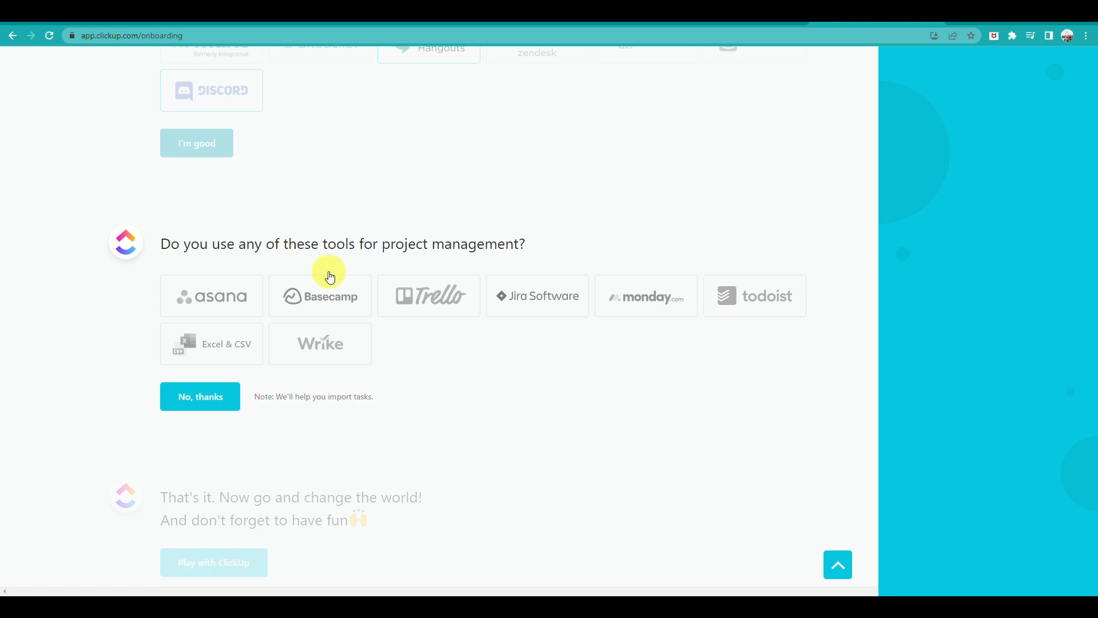
Pick Excel & CSV as the current project-management tool and confirm
{"action": "left_click", "coordinate": [190, 353]}
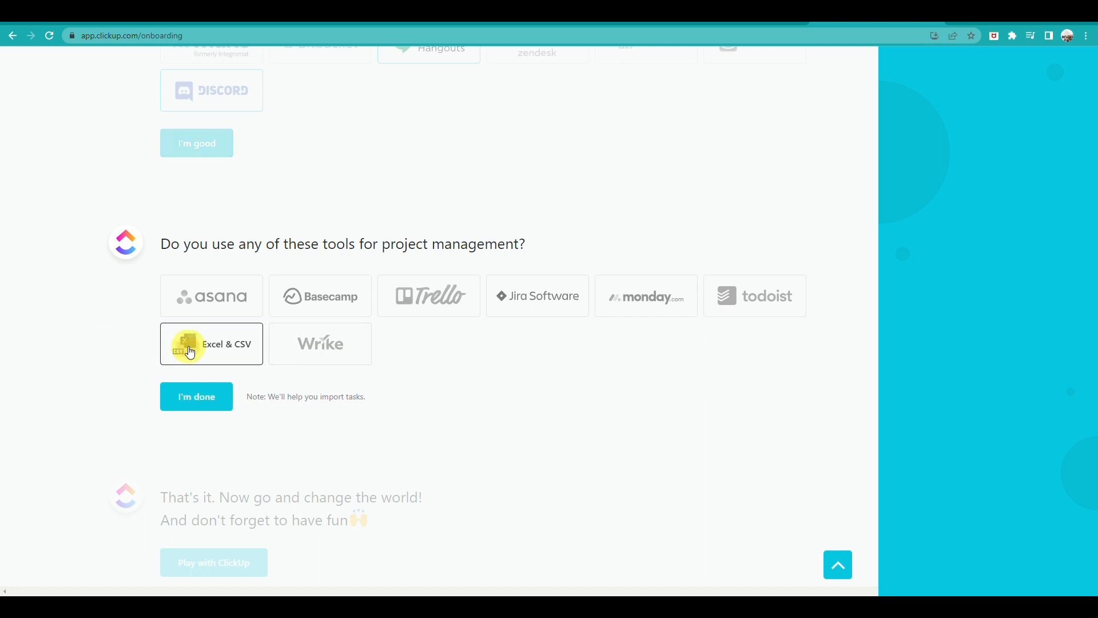
{"action": "left_click", "coordinate": [219, 399]}
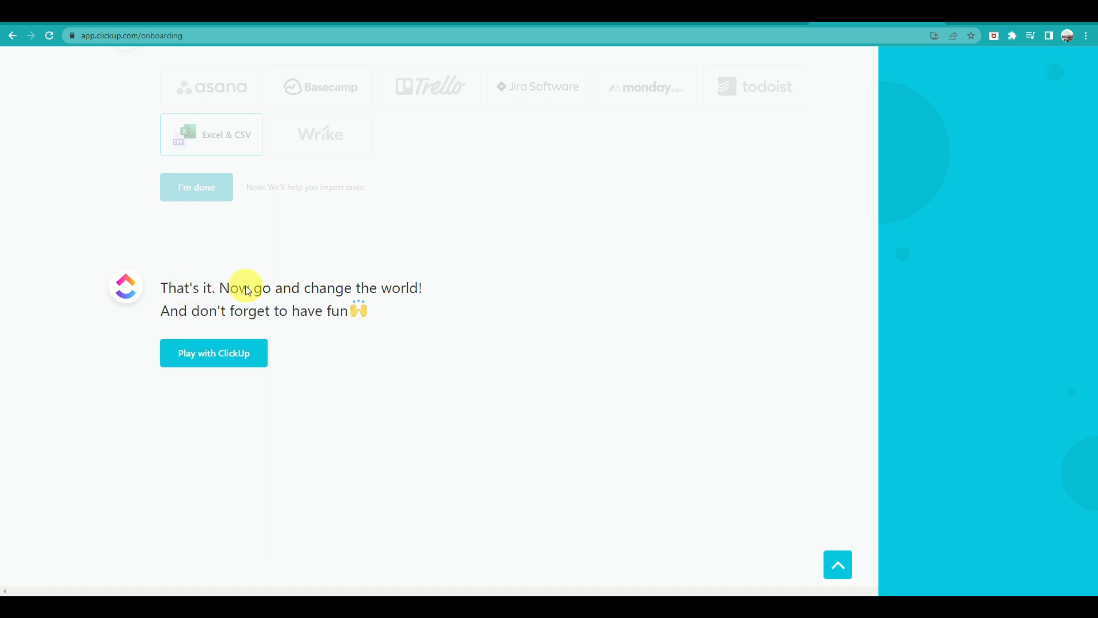
Launch the new workspace and dismiss the Welcome to ClickUp video
{"action": "left_click", "coordinate": [223, 360]}
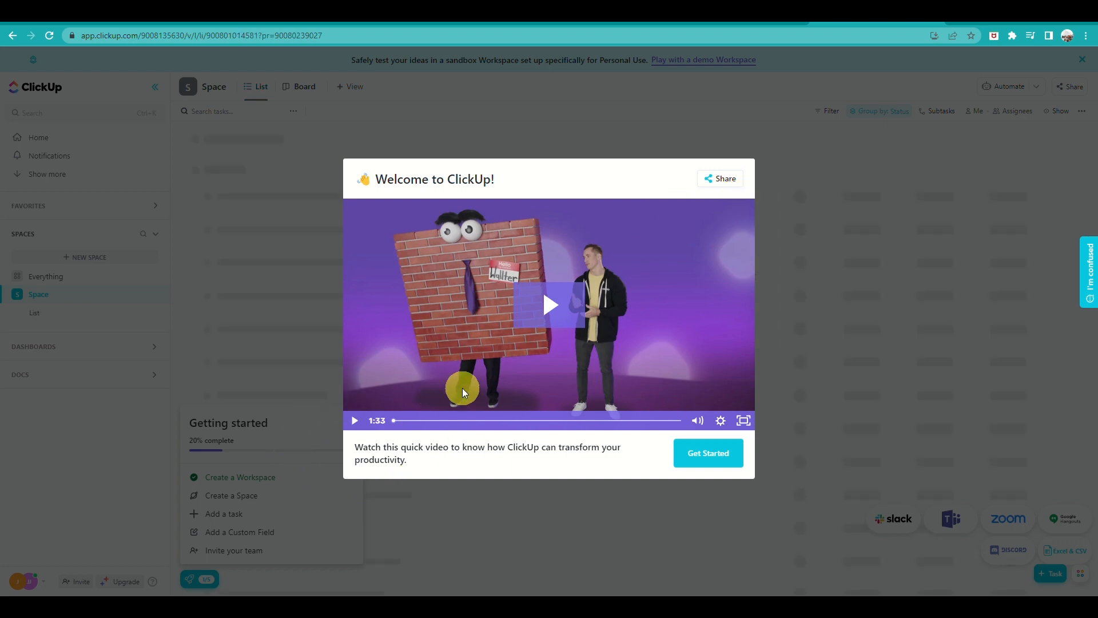
{"action": "left_click", "coordinate": [692, 464]}
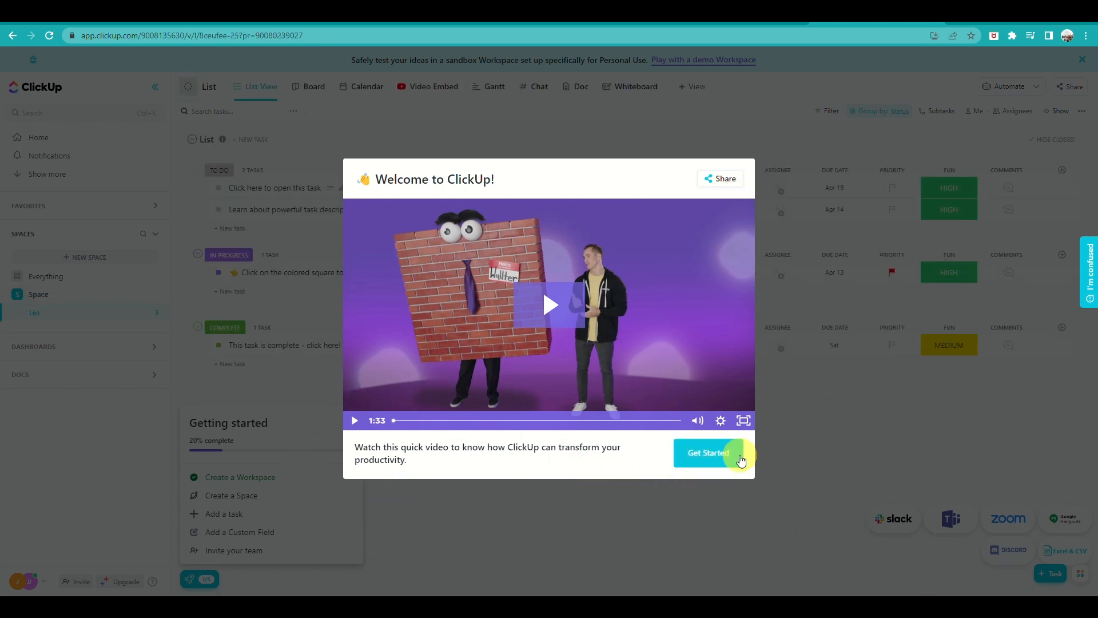
{"action": "left_click", "coordinate": [708, 453]}
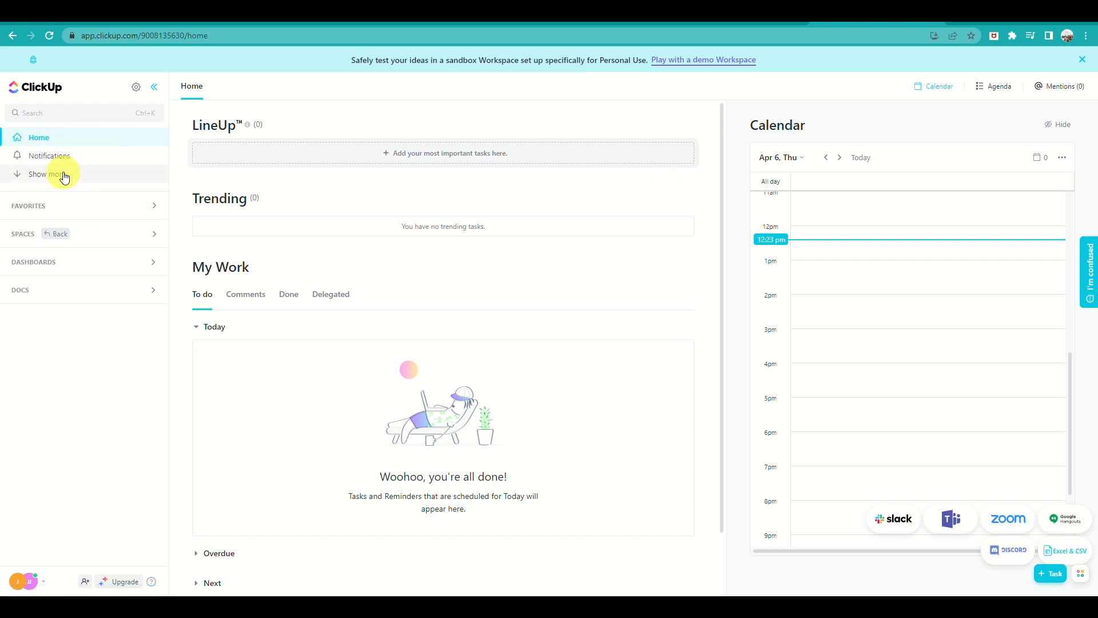
Expand Spaces, Dashboards and Docs in the sidebar and add a new private dashboard
{"action": "left_click", "coordinate": [111, 233]}
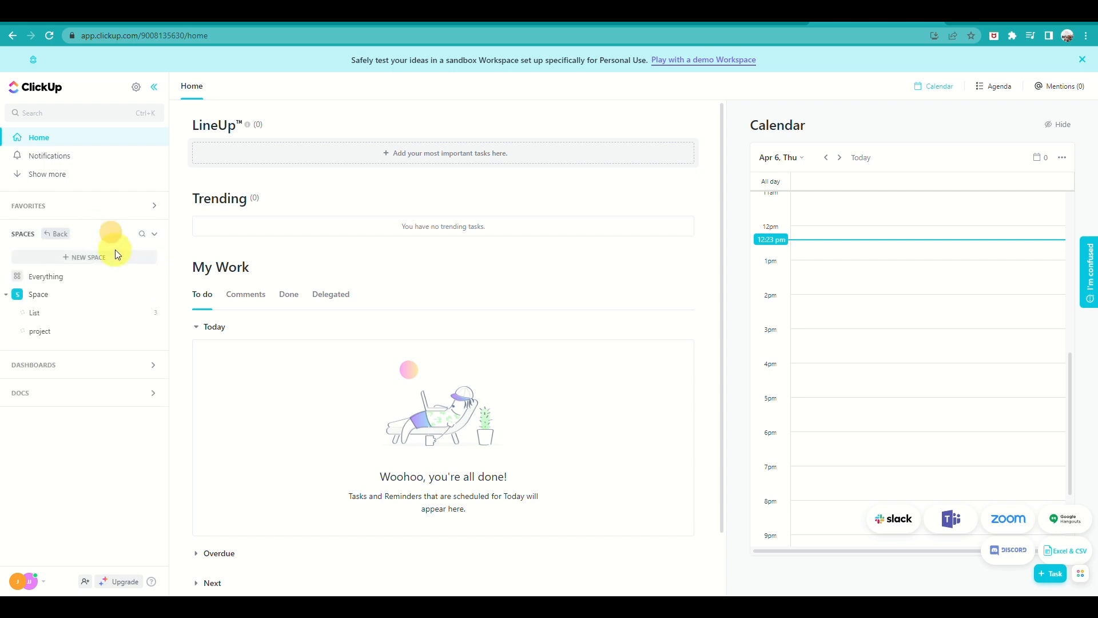
{"action": "left_click", "coordinate": [98, 368]}
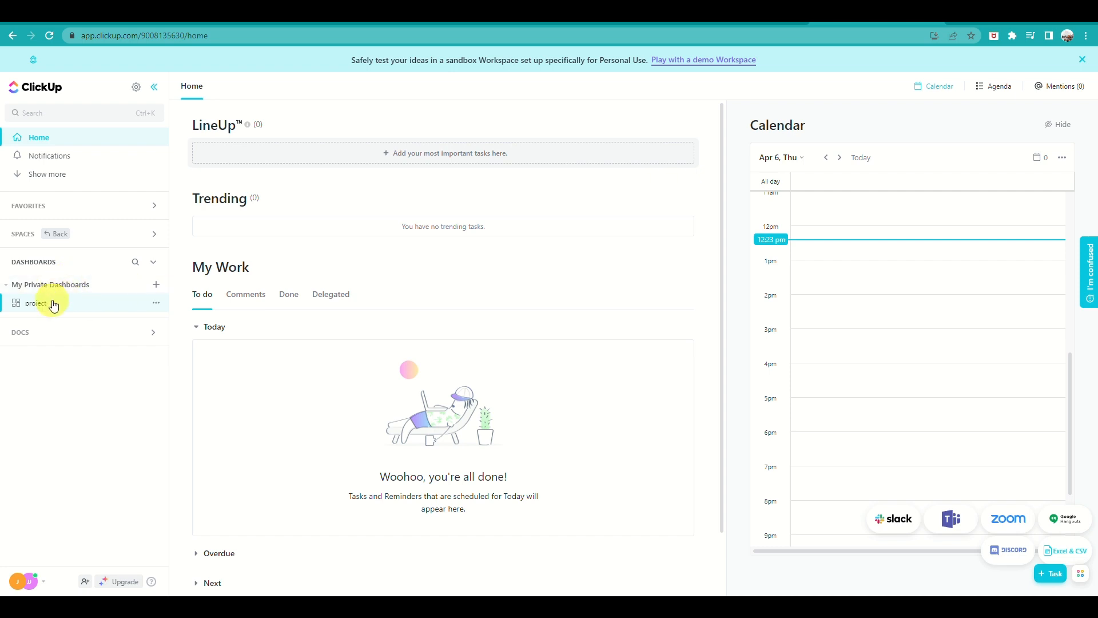
{"action": "left_click", "coordinate": [70, 344]}
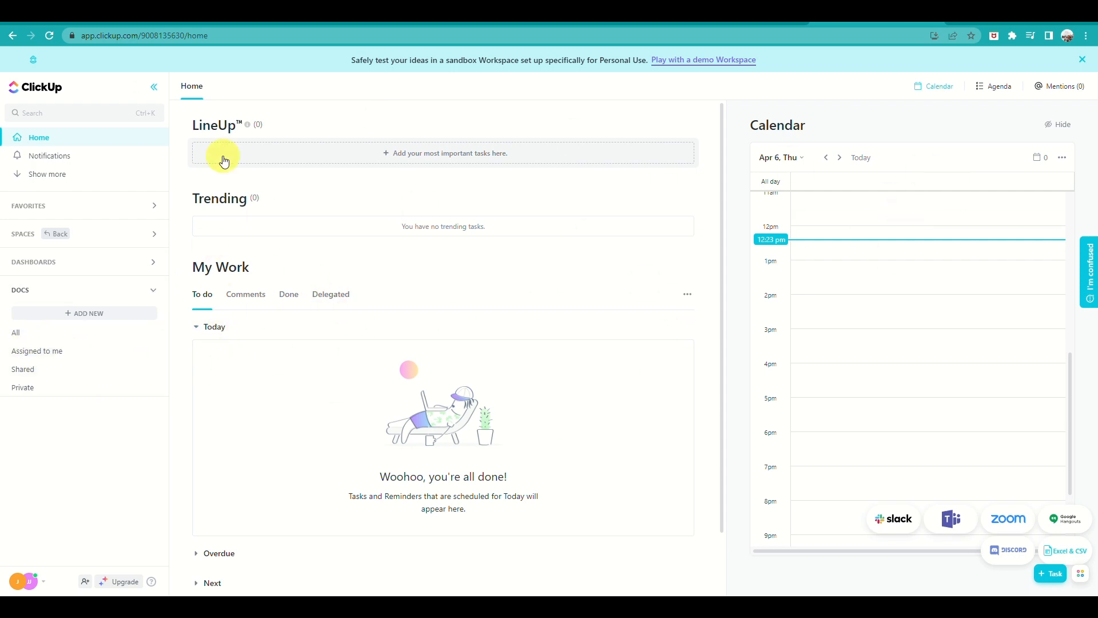
{"action": "left_click", "coordinate": [98, 265]}
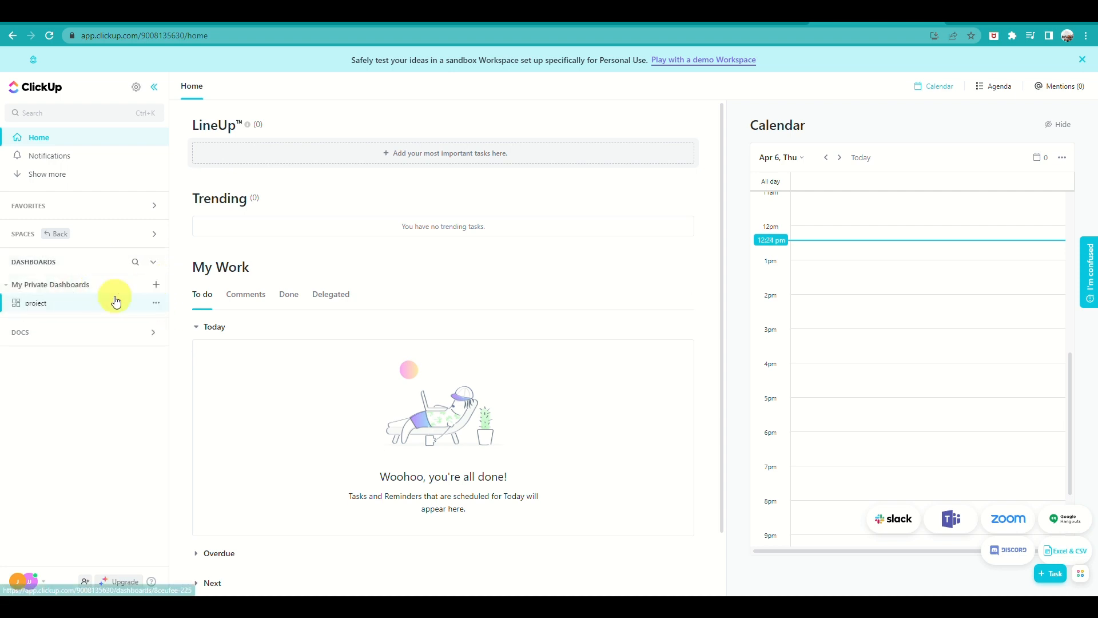
{"action": "left_click", "coordinate": [157, 286]}
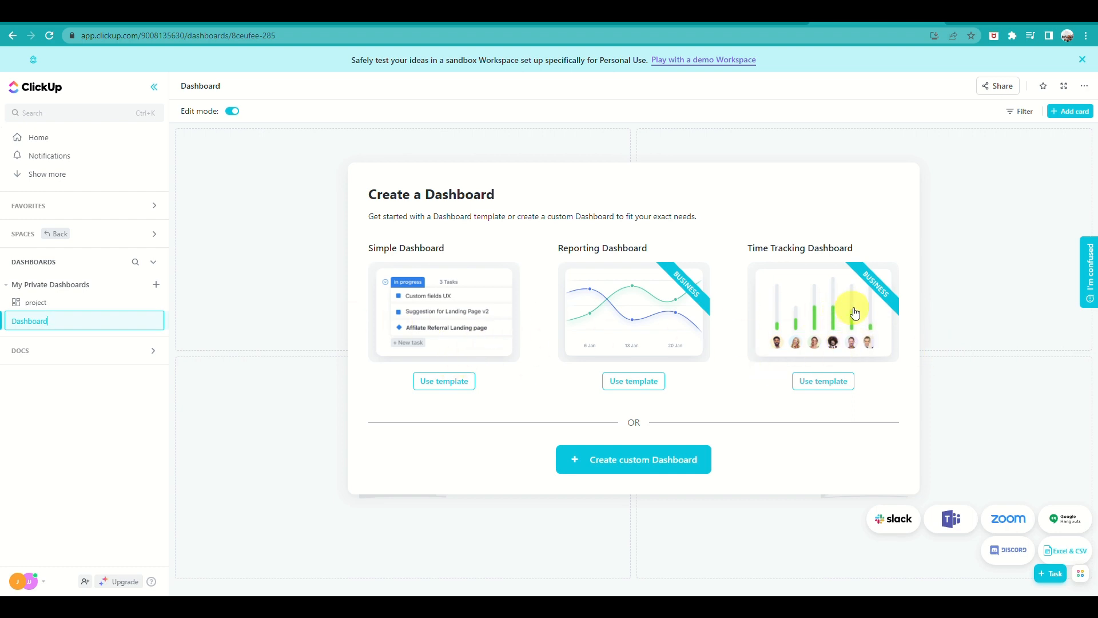
Apply the Time Tracking Dashboard template with a This week time range, starting the free trial
{"action": "left_click", "coordinate": [817, 381]}
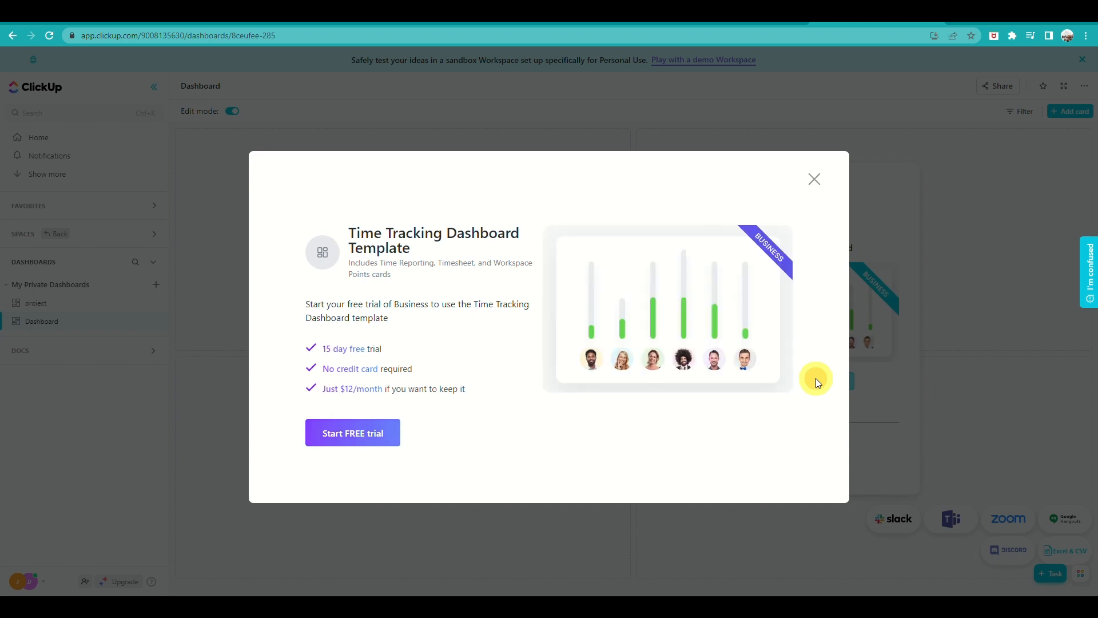
{"action": "left_click", "coordinate": [359, 441]}
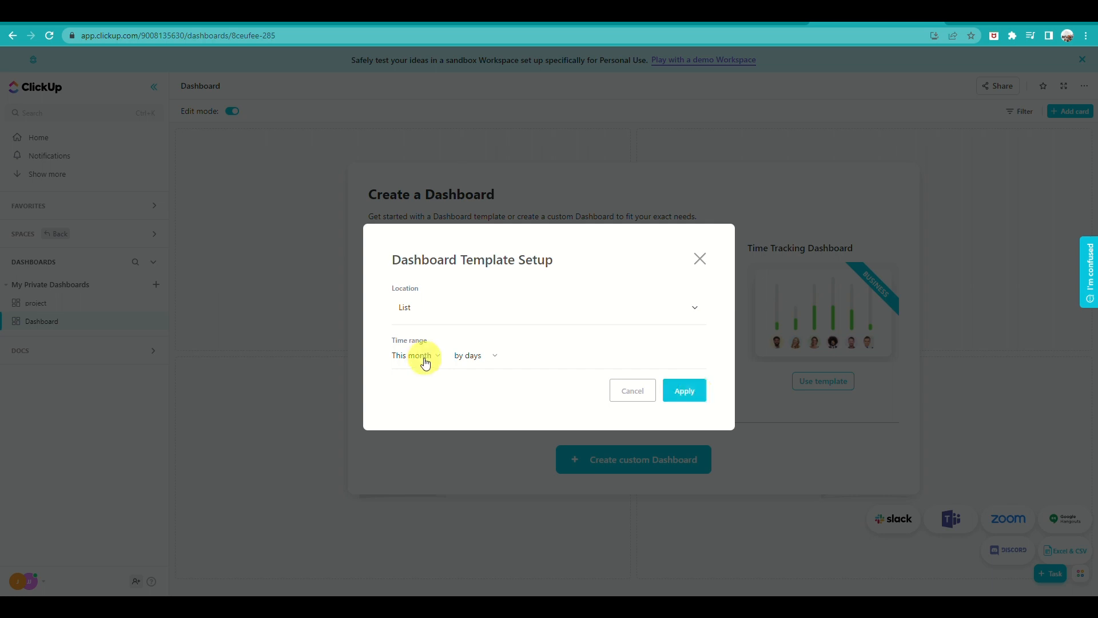
{"action": "left_click", "coordinate": [402, 358]}
{"action": "left_click", "coordinate": [416, 417]}
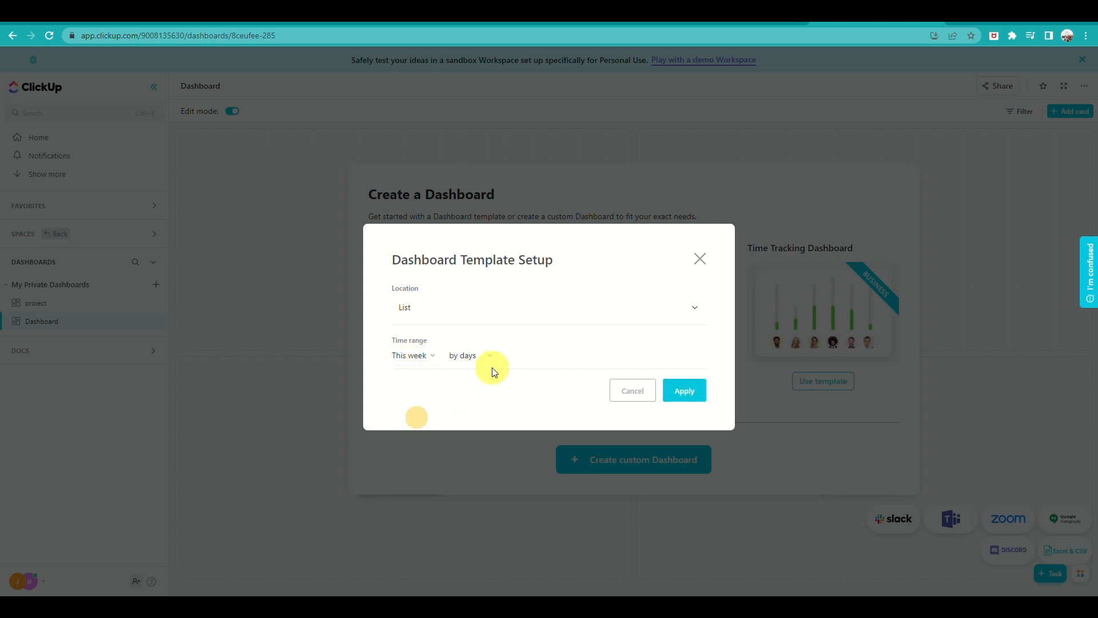
{"action": "left_click", "coordinate": [685, 391]}
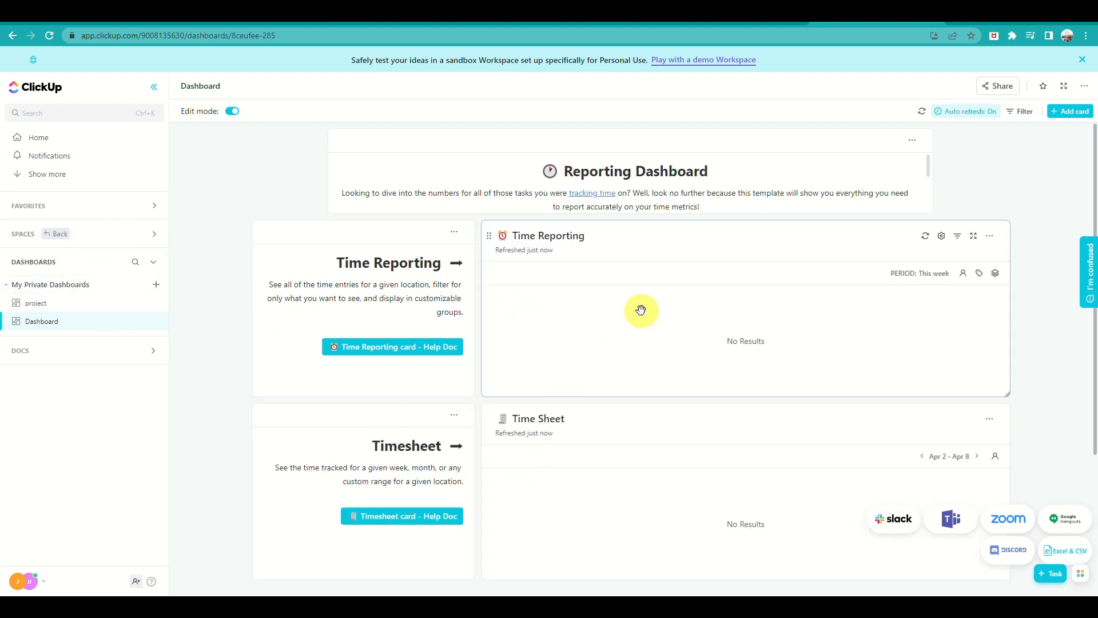
Expand Space in the sidebar and open the 'project' list
{"action": "scroll", "coordinate": [473, 400], "scroll_direction": "down", "scroll_amount": 3}
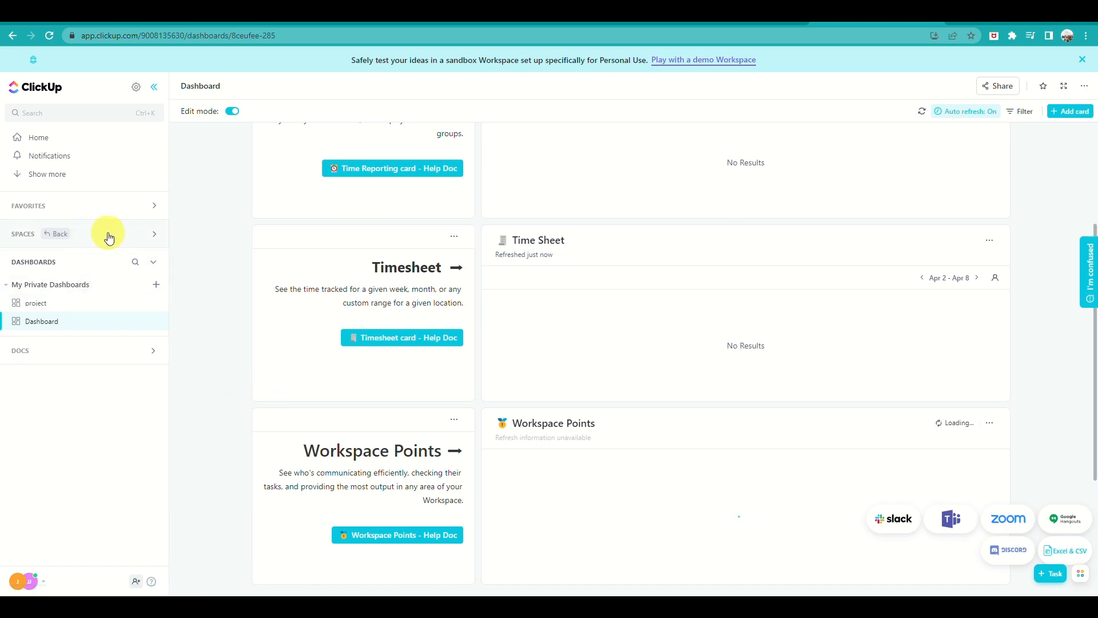
{"action": "left_click", "coordinate": [140, 234]}
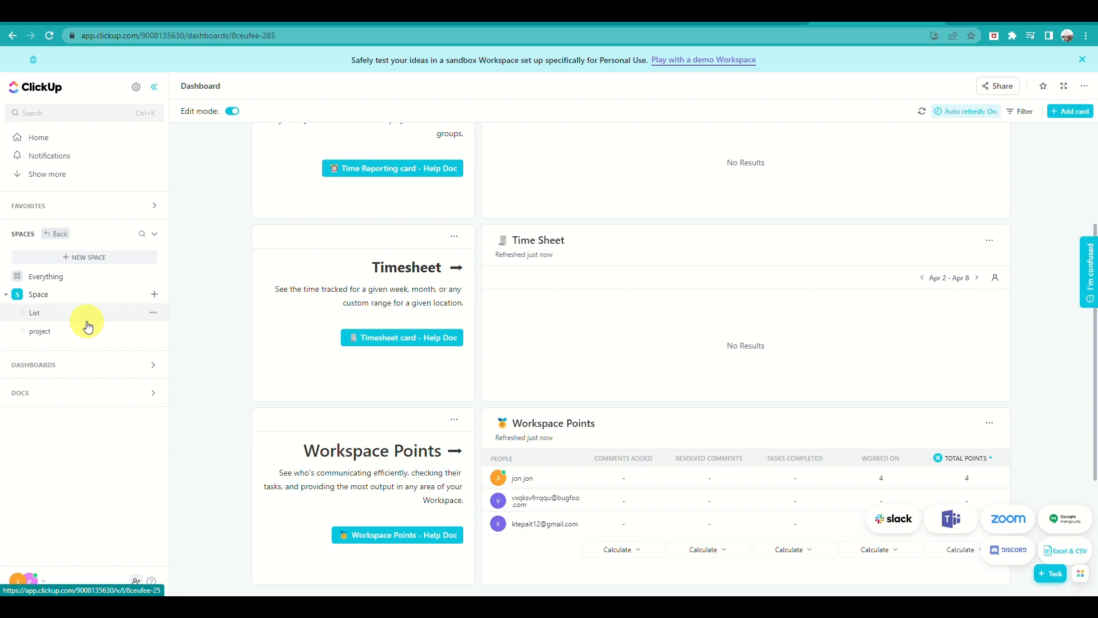
{"action": "left_click", "coordinate": [155, 295]}
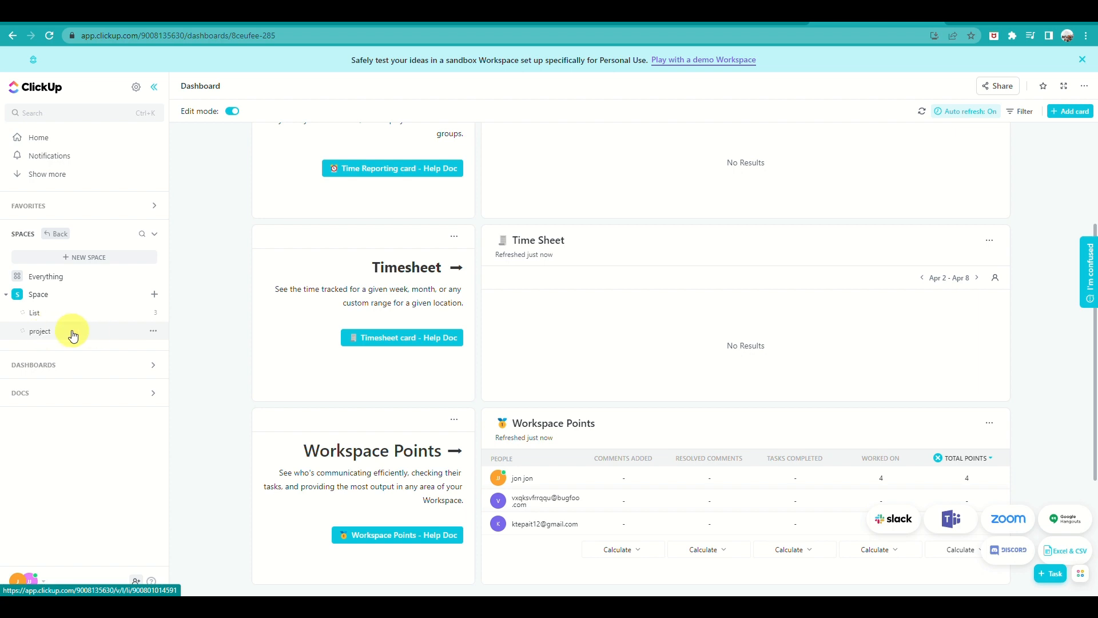
{"action": "left_click", "coordinate": [41, 328]}
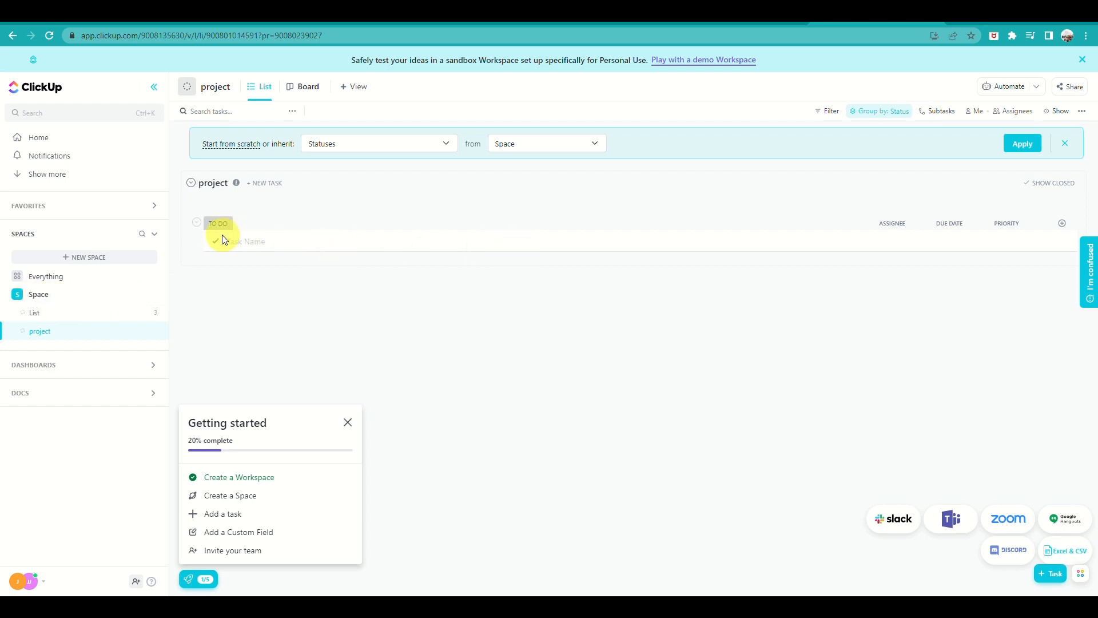
Switch the 'project' list from List view to Board view
{"action": "left_click", "coordinate": [265, 241]}
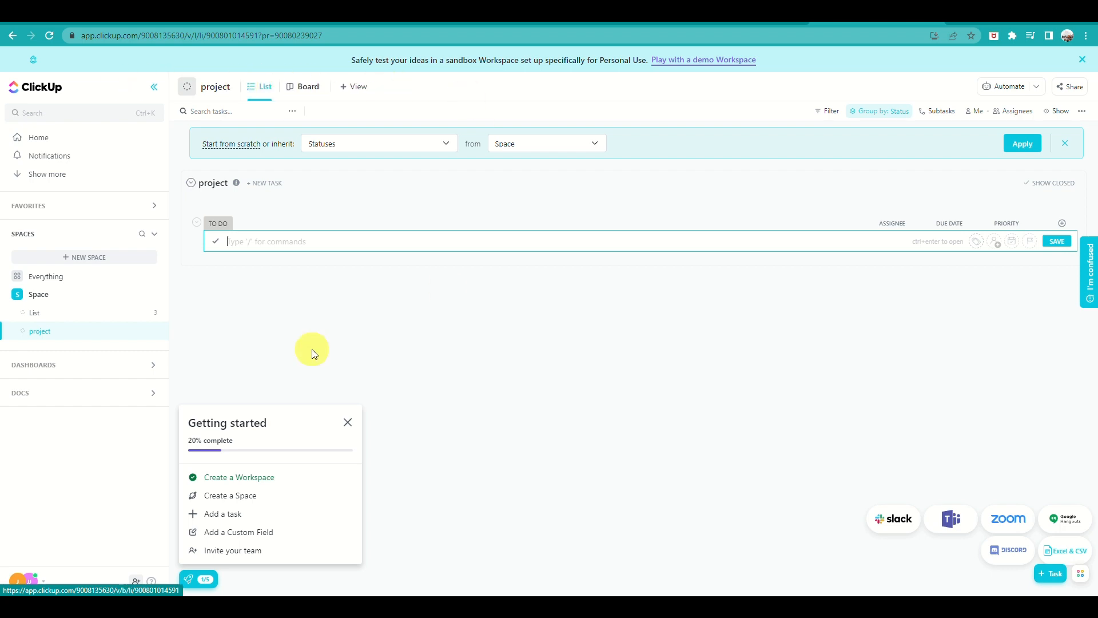
{"action": "left_click", "coordinate": [259, 95]}
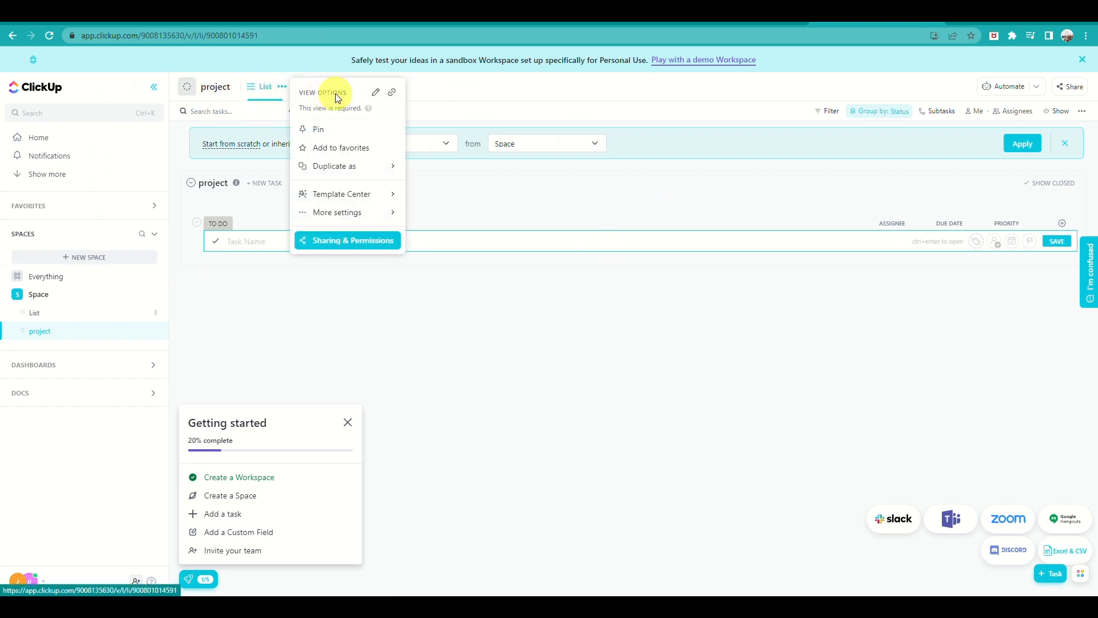
{"action": "left_click", "coordinate": [303, 86]}
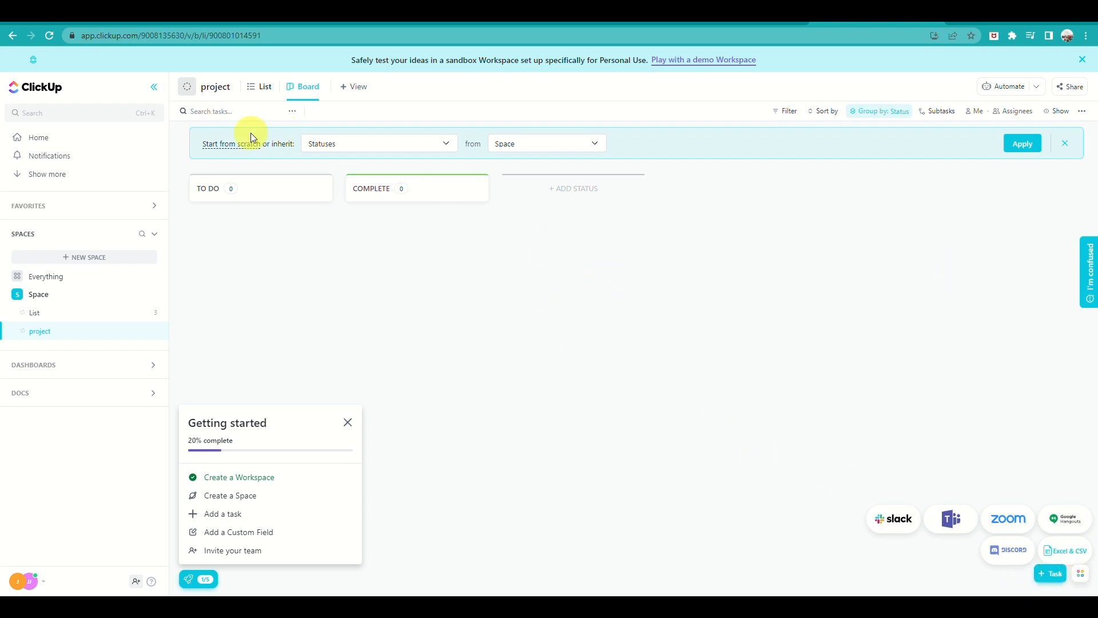
Start a new task located in the 'project' list
{"action": "left_click", "coordinate": [1048, 576]}
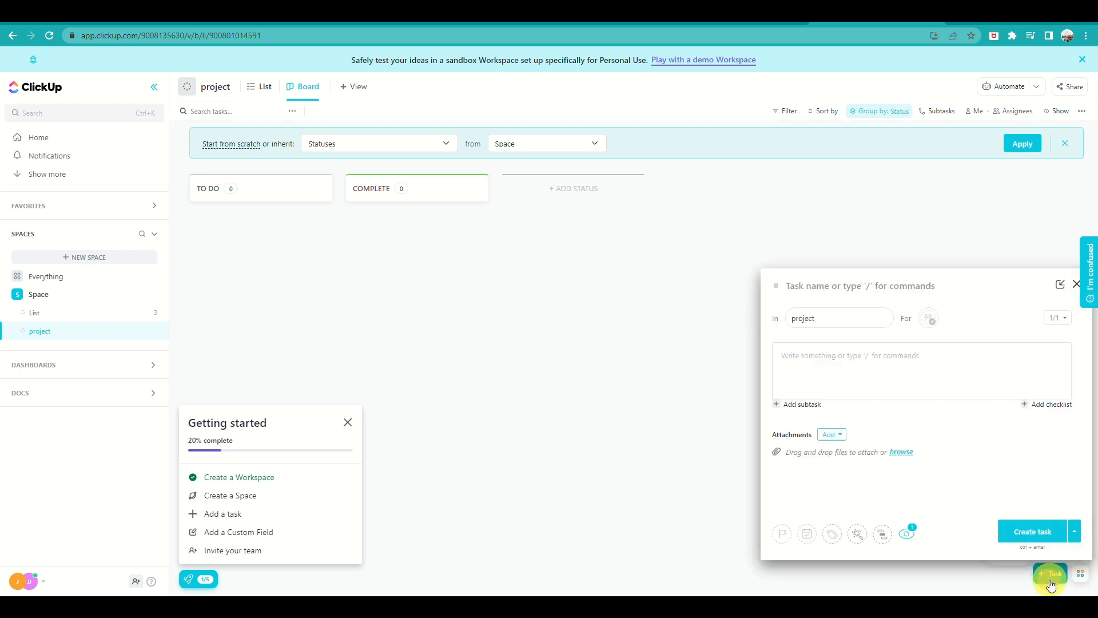
{"action": "left_click", "coordinate": [831, 318]}
{"action": "left_click", "coordinate": [874, 320]}
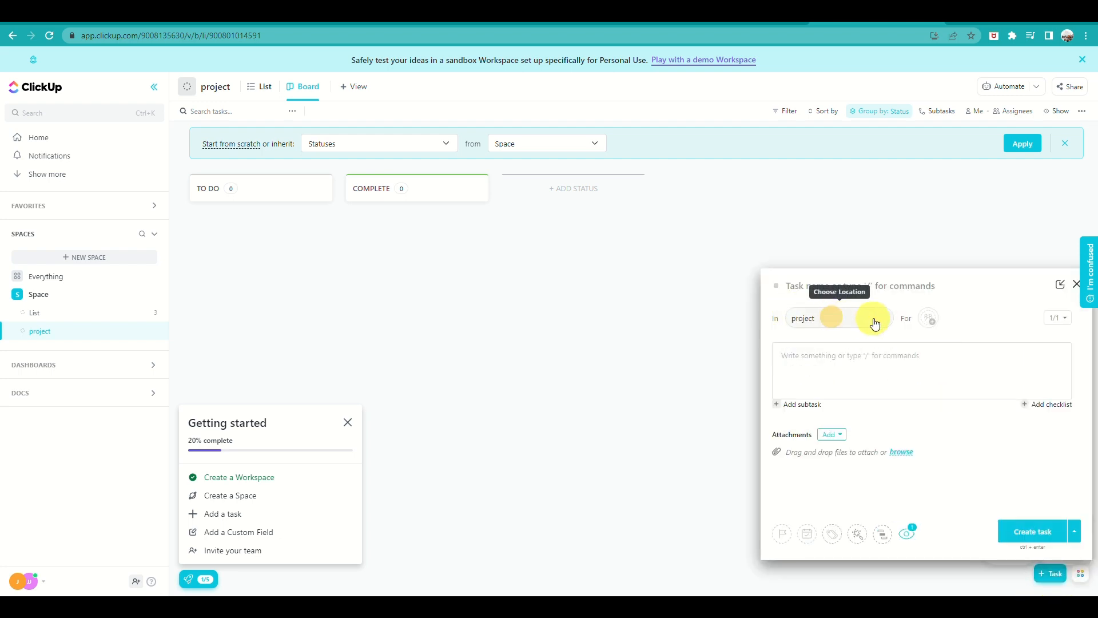
{"action": "left_click", "coordinate": [793, 314]}
{"action": "left_click", "coordinate": [819, 316]}
{"action": "left_click", "coordinate": [819, 316]}
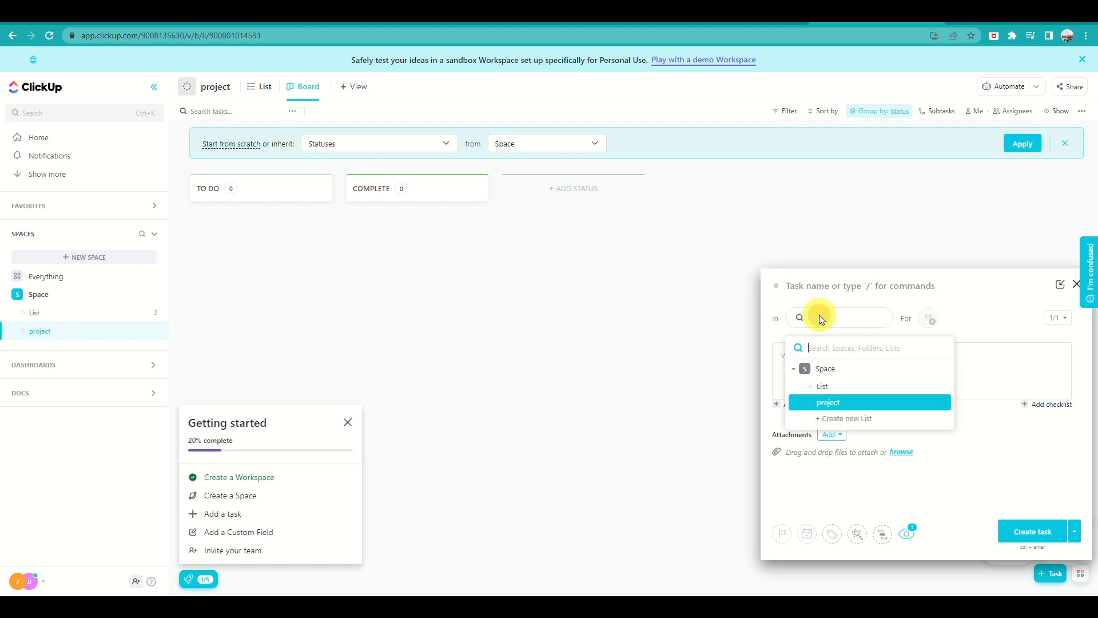
{"action": "left_click", "coordinate": [820, 316]}
Describe it as 'market research of the new product design' and assign the third member
{"action": "left_click", "coordinate": [824, 363]}
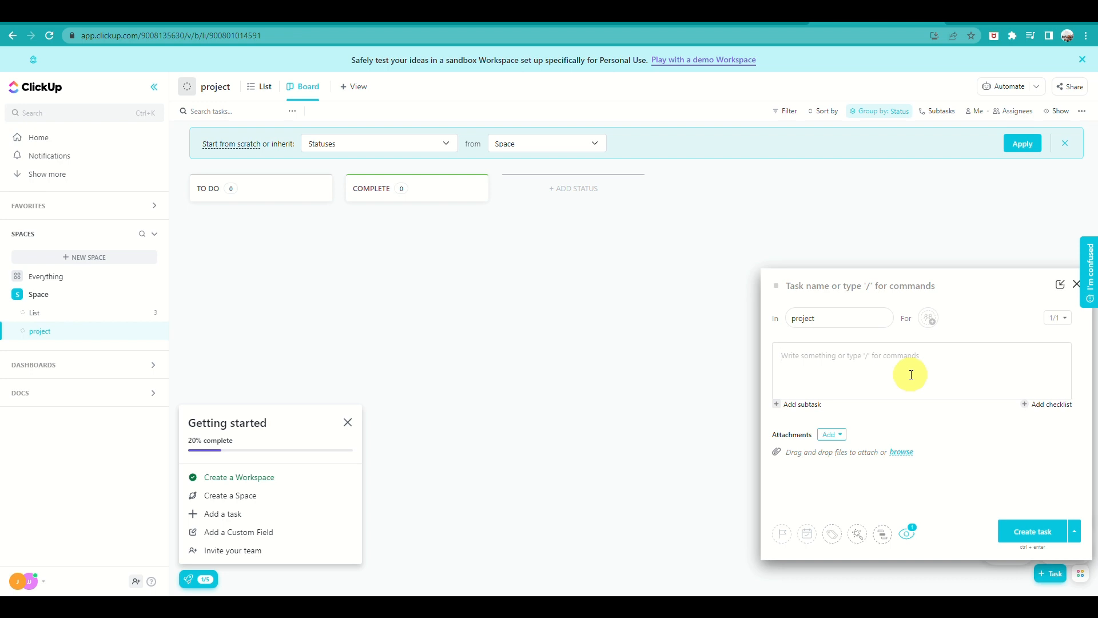
{"action": "type", "text": "ma"}
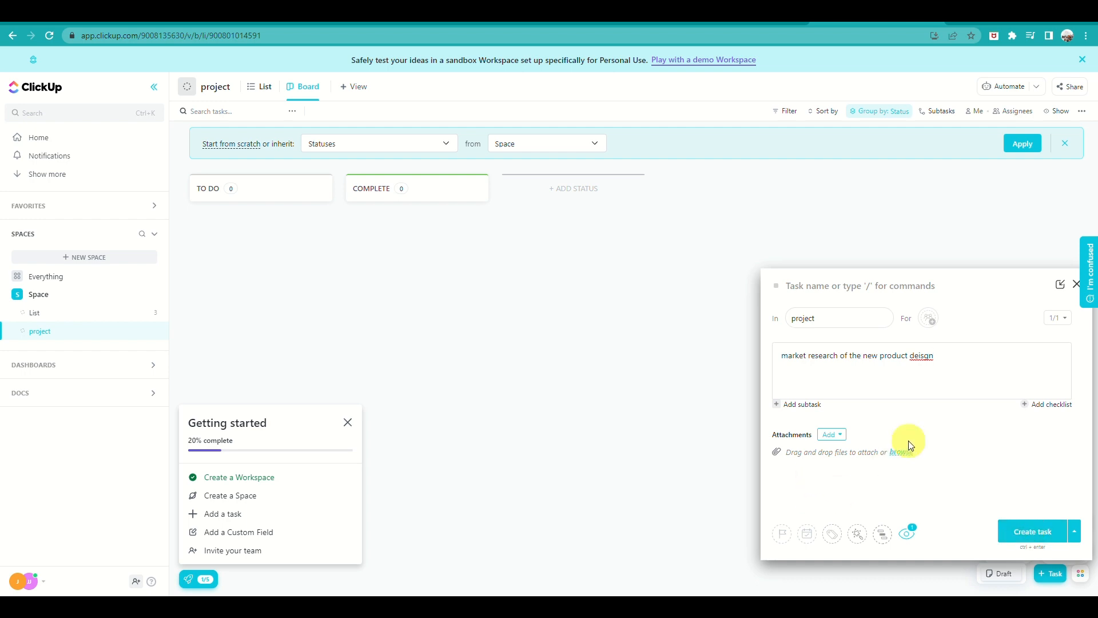
{"action": "left_click", "coordinate": [928, 322]}
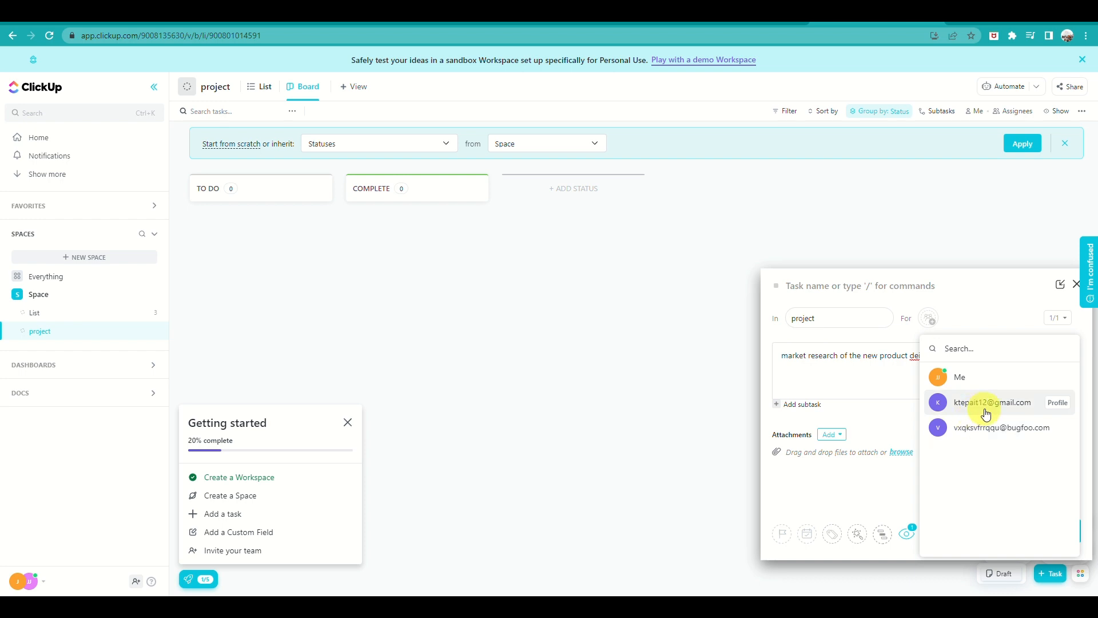
{"action": "left_click", "coordinate": [961, 430]}
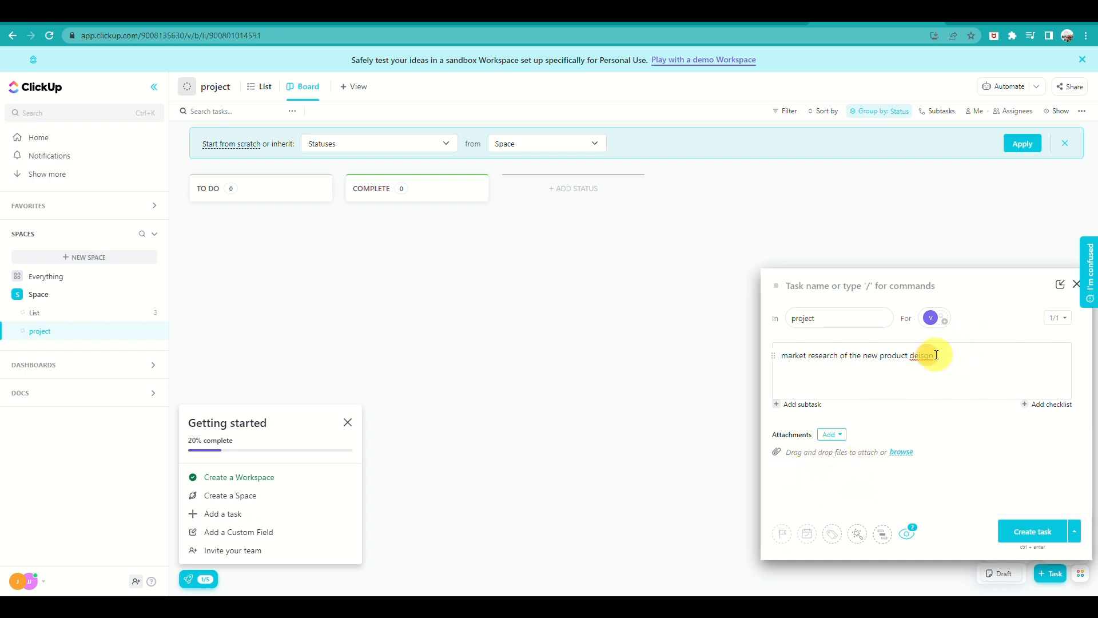
Correct the 'deisgn' typo in the description and try adding an attachment
{"action": "left_click_drag", "start_coordinate": [926, 354], "coordinate": [930, 354]}
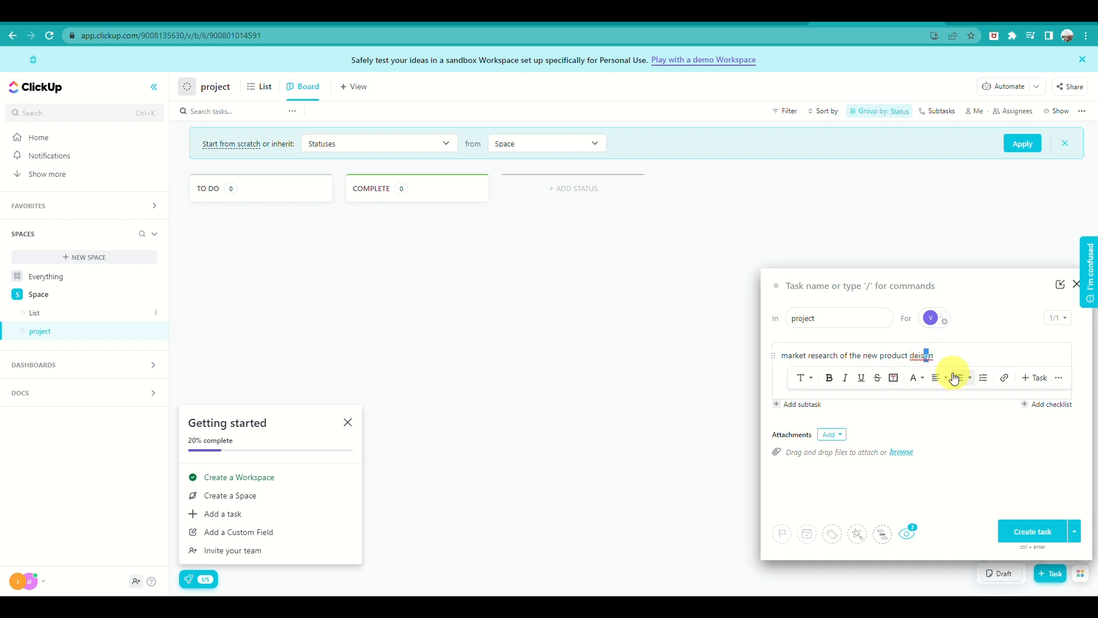
{"action": "left_click", "coordinate": [921, 356]}
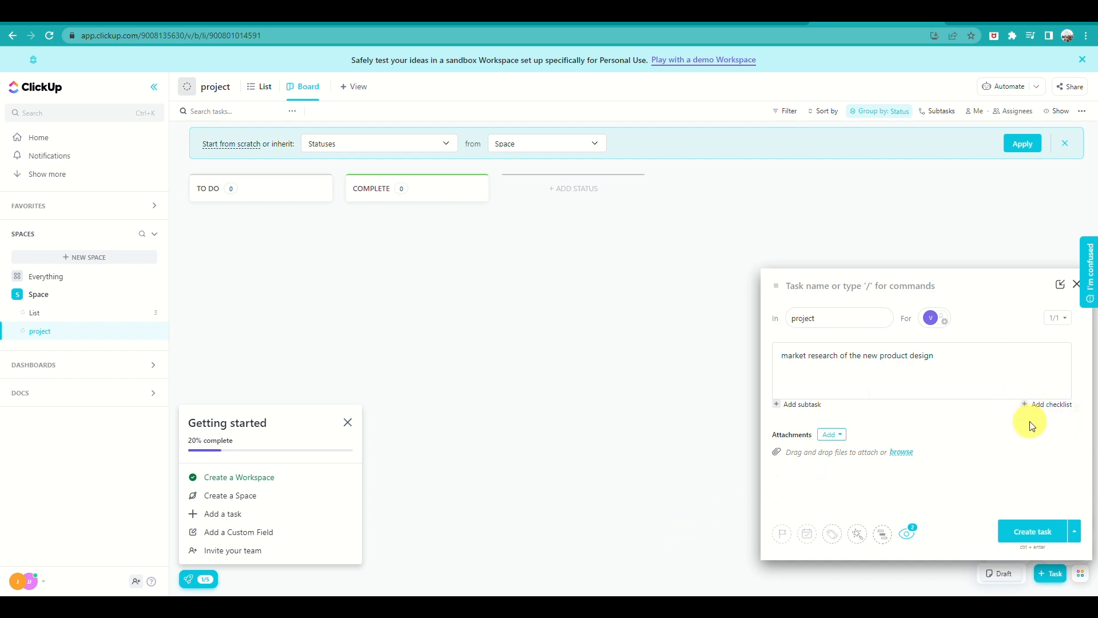
{"action": "left_click", "coordinate": [840, 440]}
Set the due date to This weekend and priority to High, then try creating the task
{"action": "left_click", "coordinate": [813, 534]}
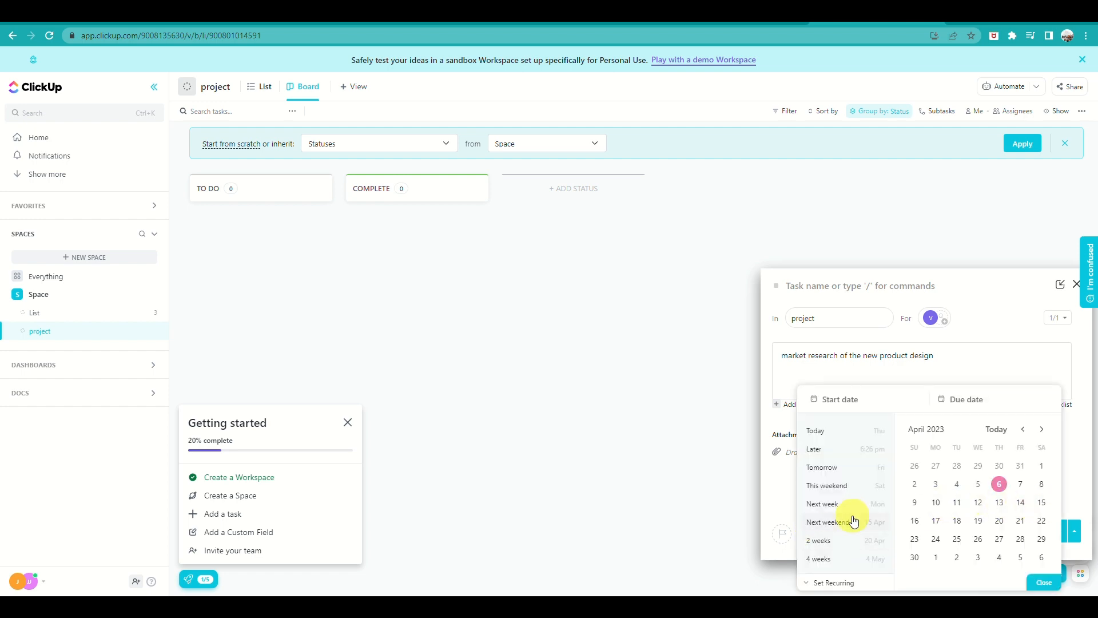
{"action": "left_click", "coordinate": [831, 486]}
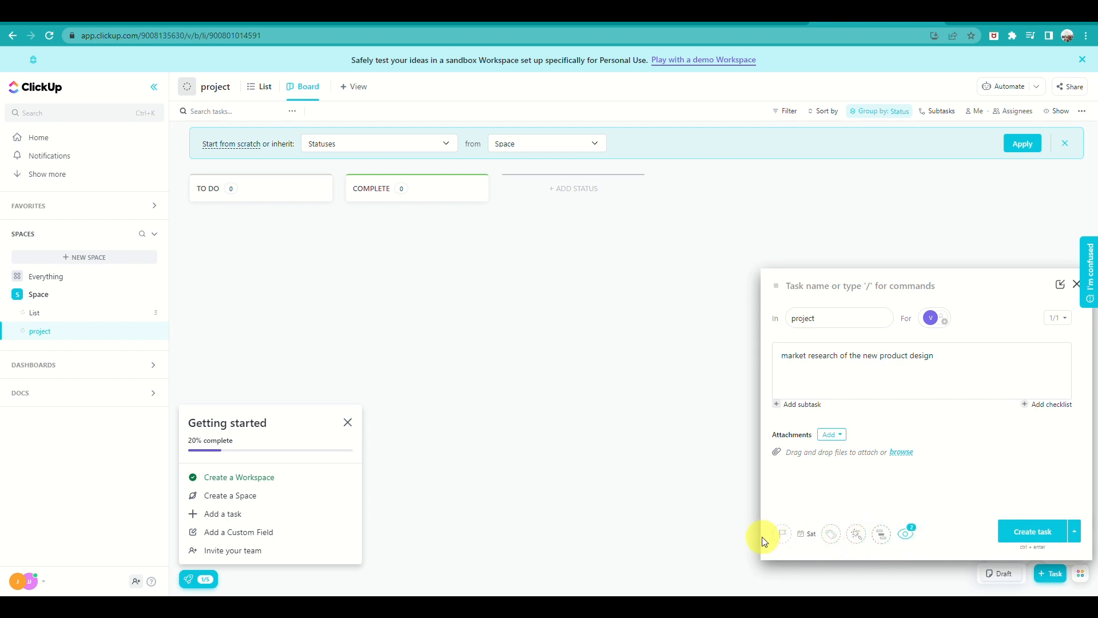
{"action": "left_click", "coordinate": [783, 534]}
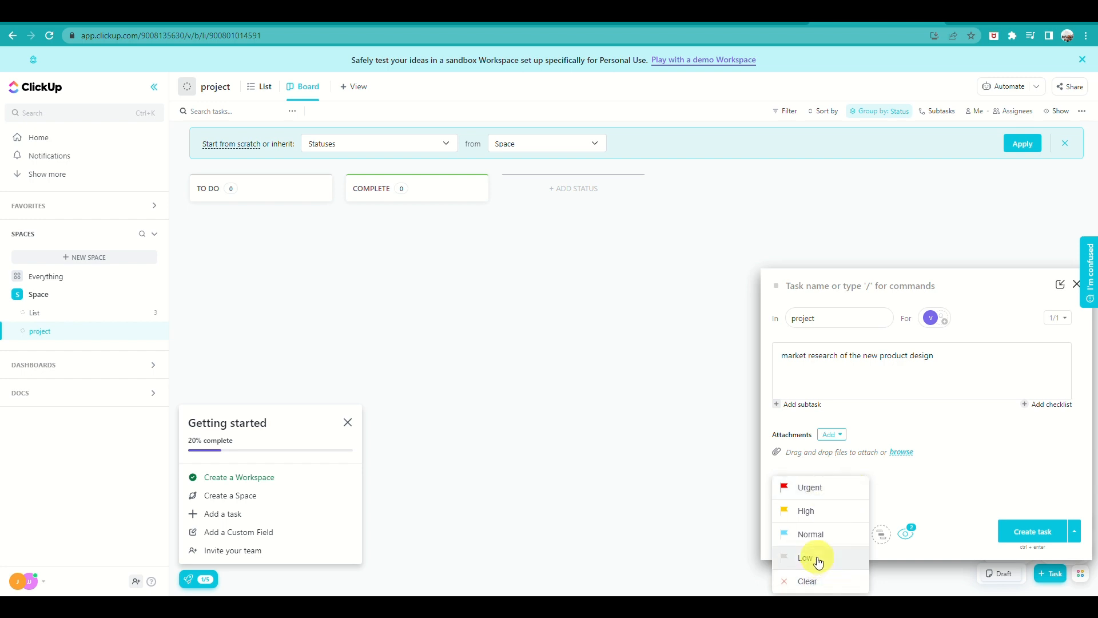
{"action": "left_click", "coordinate": [809, 512]}
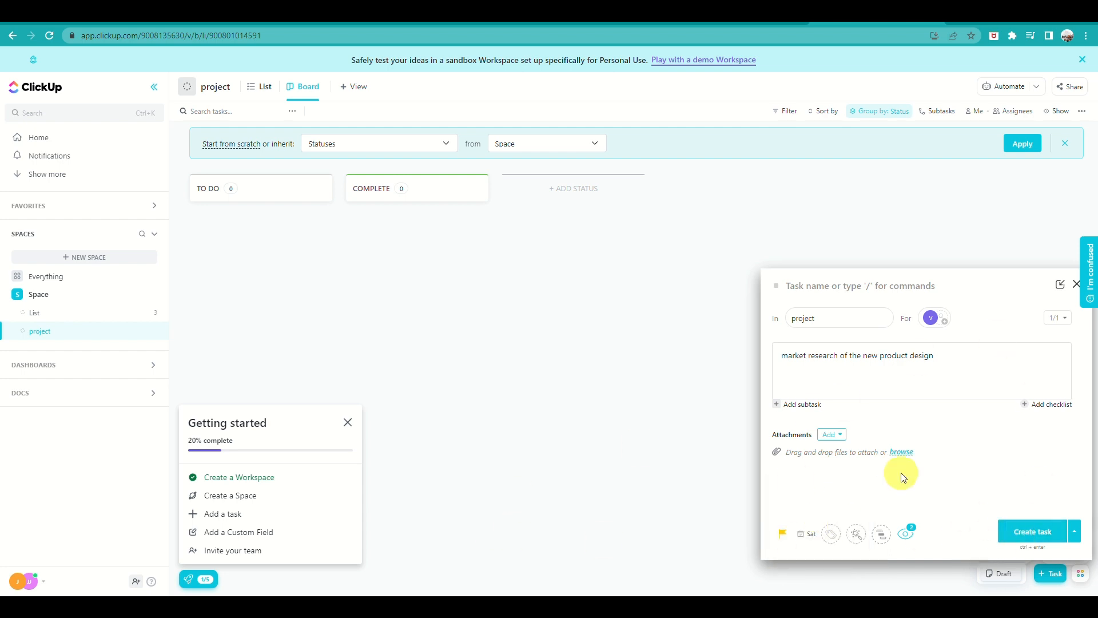
{"action": "left_click", "coordinate": [1009, 533]}
Name the task 'market research', add a PowerPoint presentation request to the description, and create it
{"action": "type", "text": "market research"}
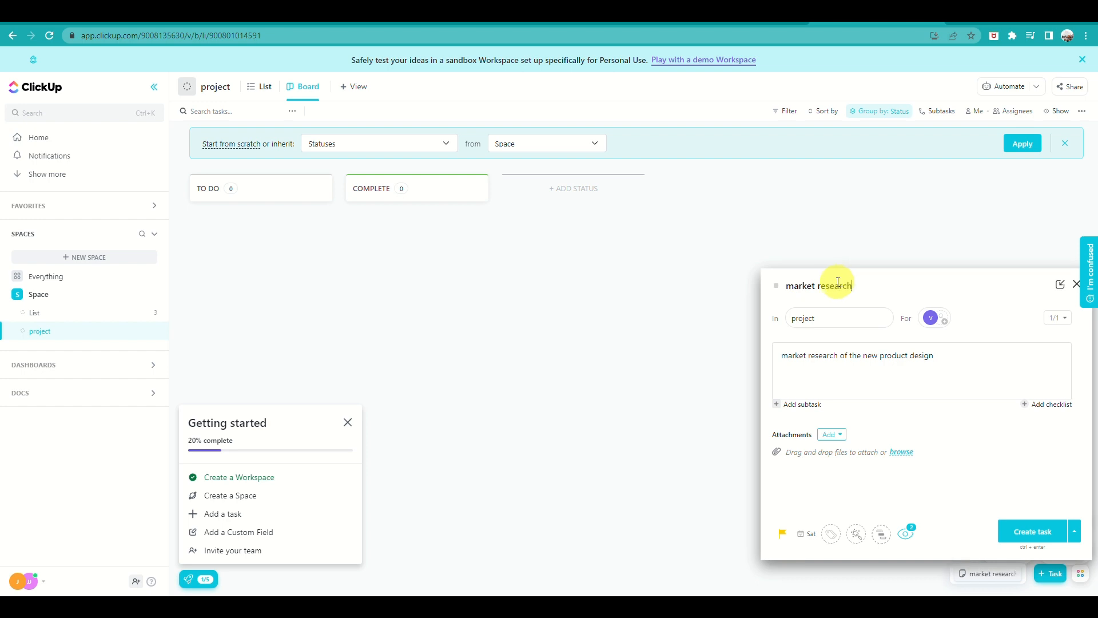
{"action": "type", "text": "please "}
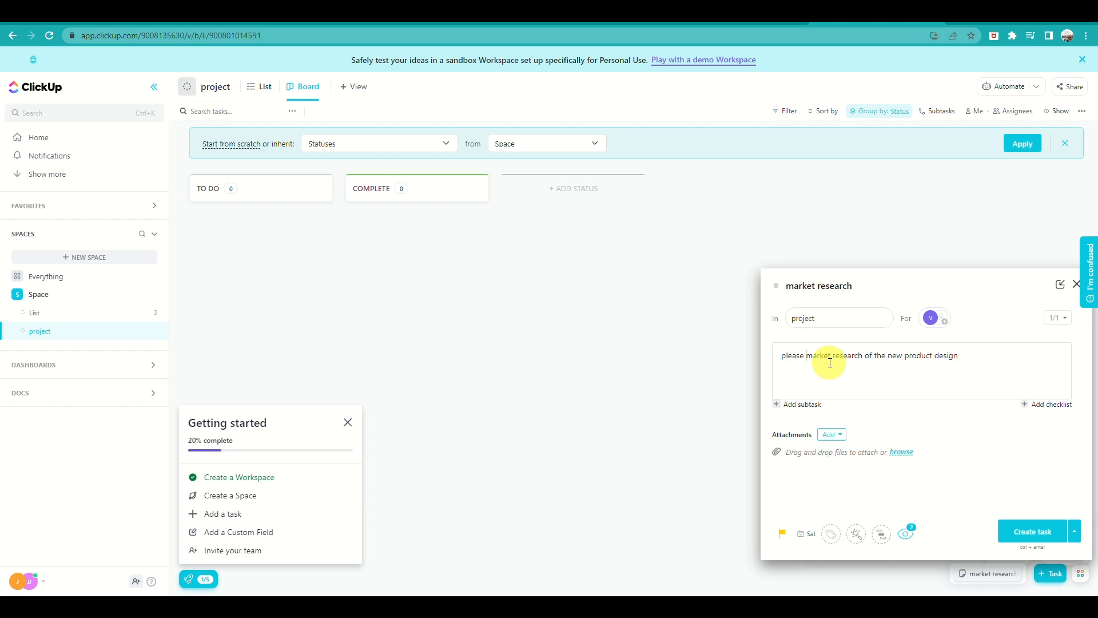
{"action": "type", "text": "do"}
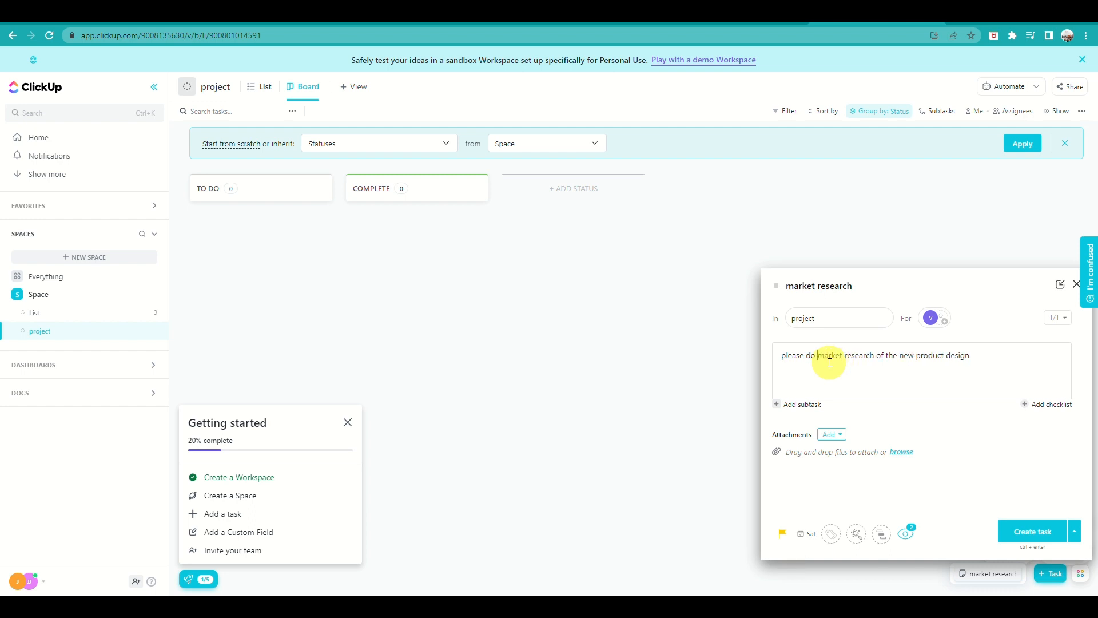
{"action": "type", "text": " create"}
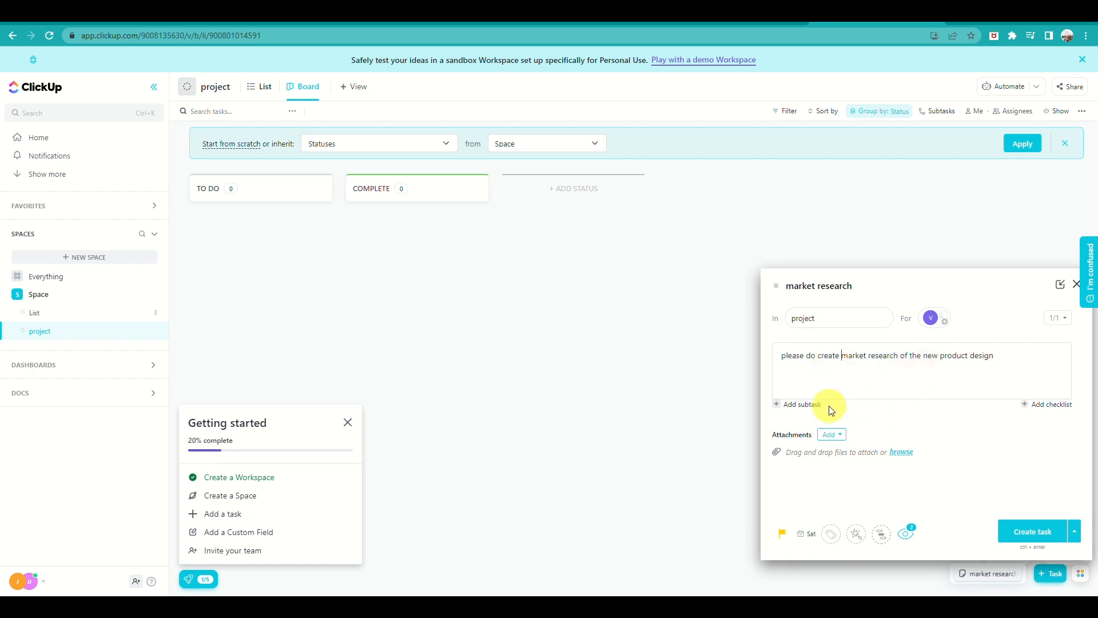
{"action": "left_click", "coordinate": [1022, 355]}
{"action": "key", "text": "Return"}
{"action": "type", "text": "a"}
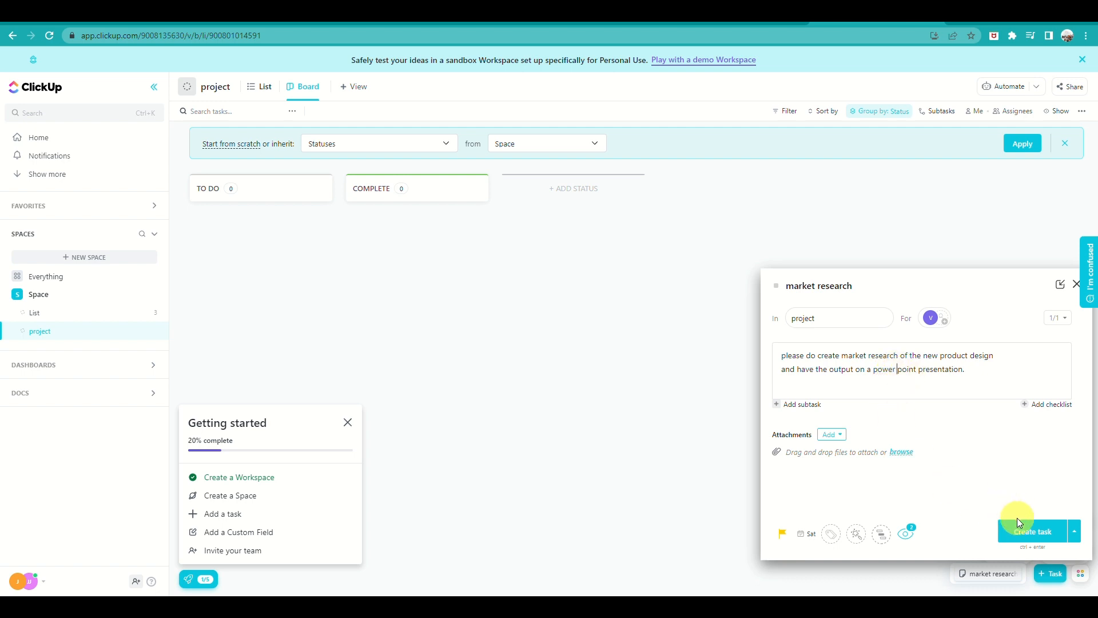
{"action": "left_click", "coordinate": [1030, 529]}
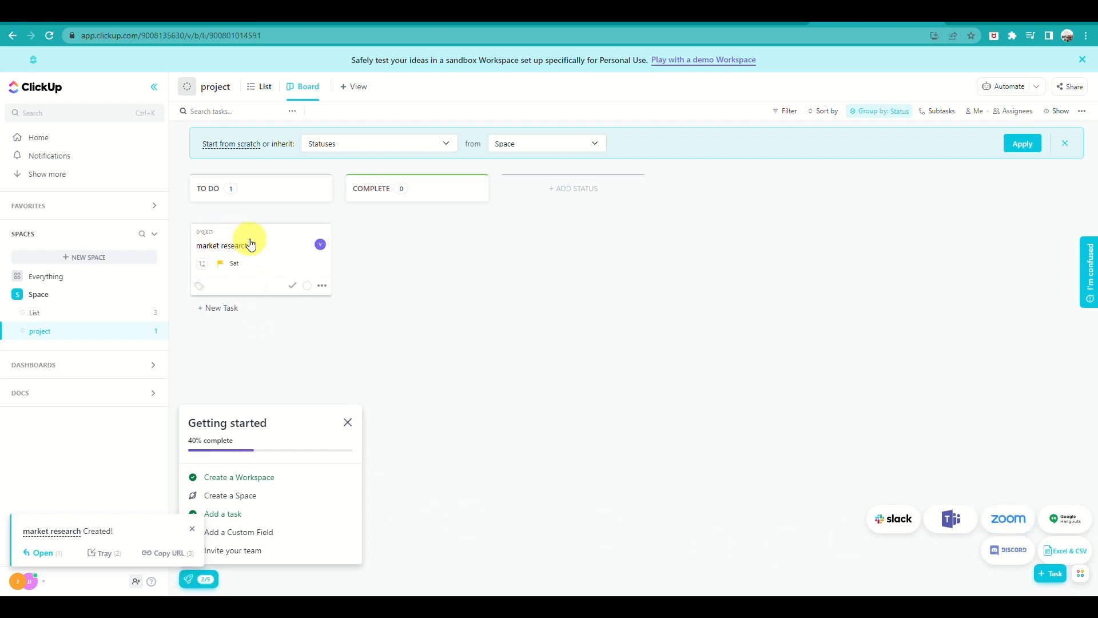
Open the market research task's time tracker, trying manual and range modes before returning to timer mode
{"action": "left_click", "coordinate": [283, 250]}
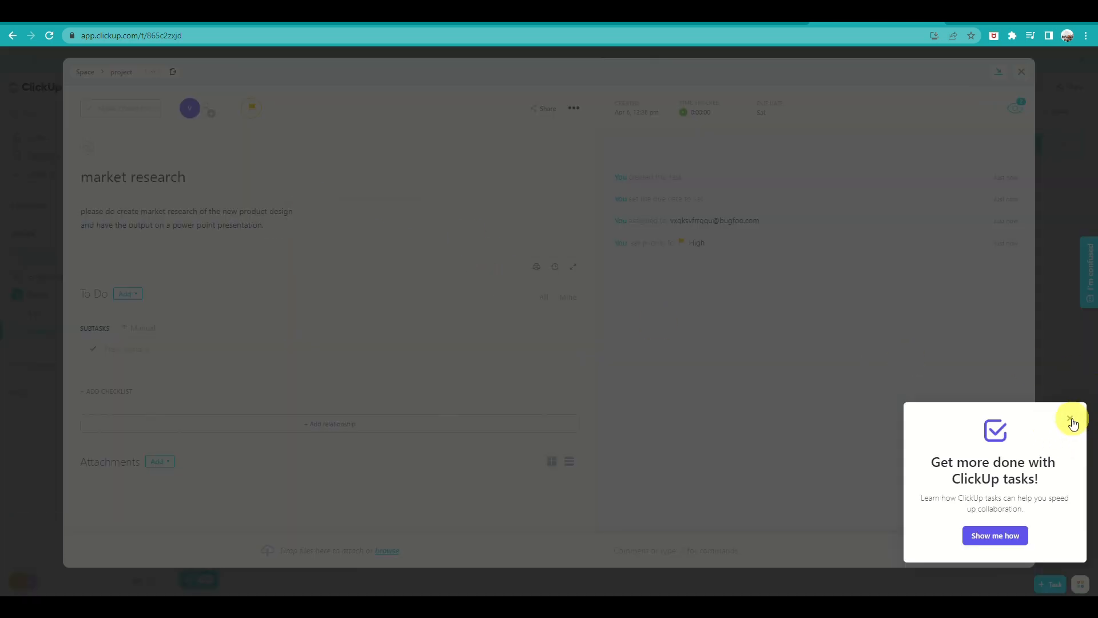
{"action": "left_click", "coordinate": [1070, 418]}
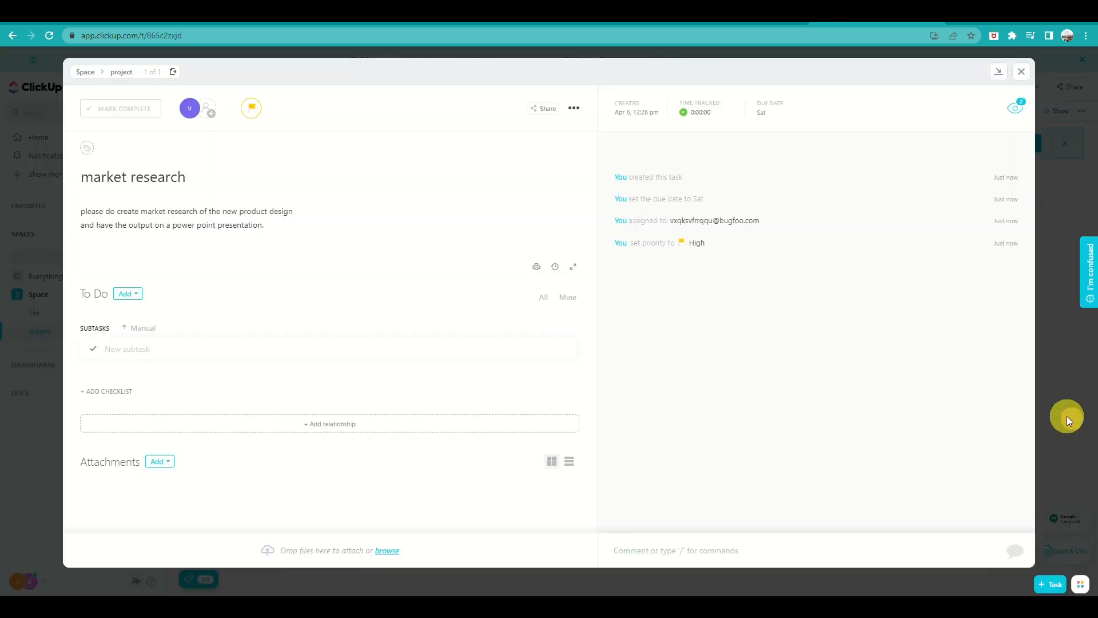
{"action": "left_click", "coordinate": [698, 111]}
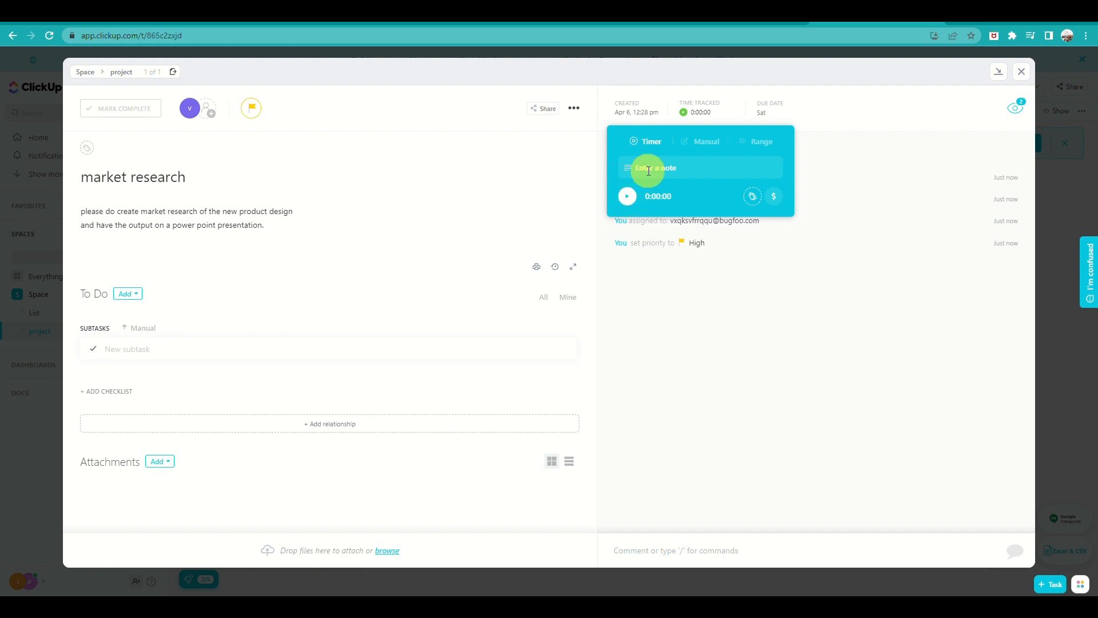
{"action": "left_click", "coordinate": [696, 150]}
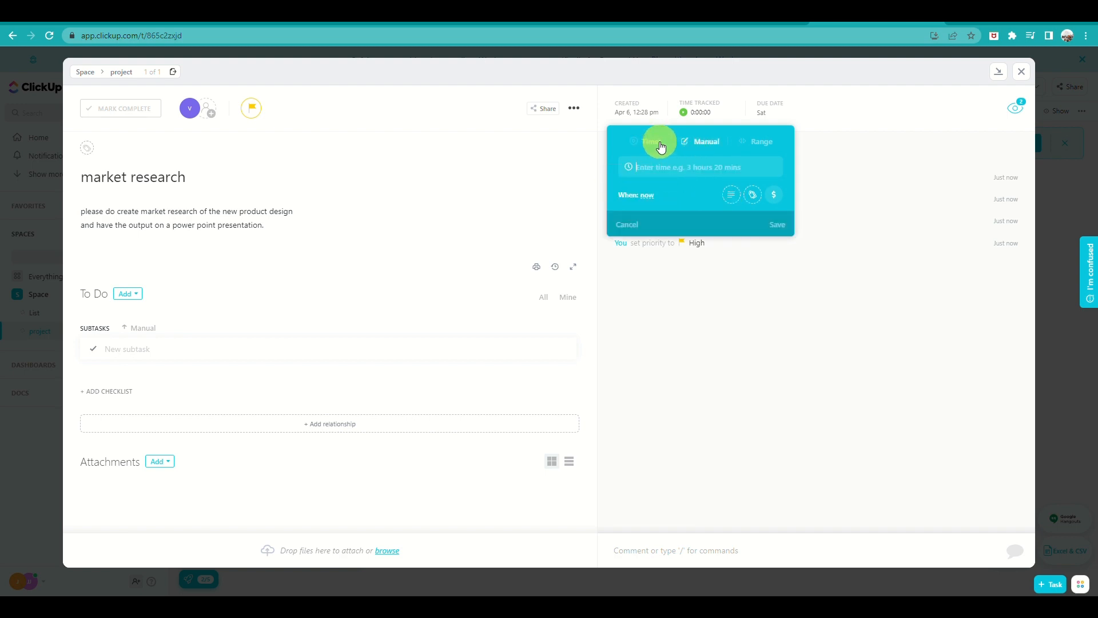
{"action": "left_click", "coordinate": [744, 143]}
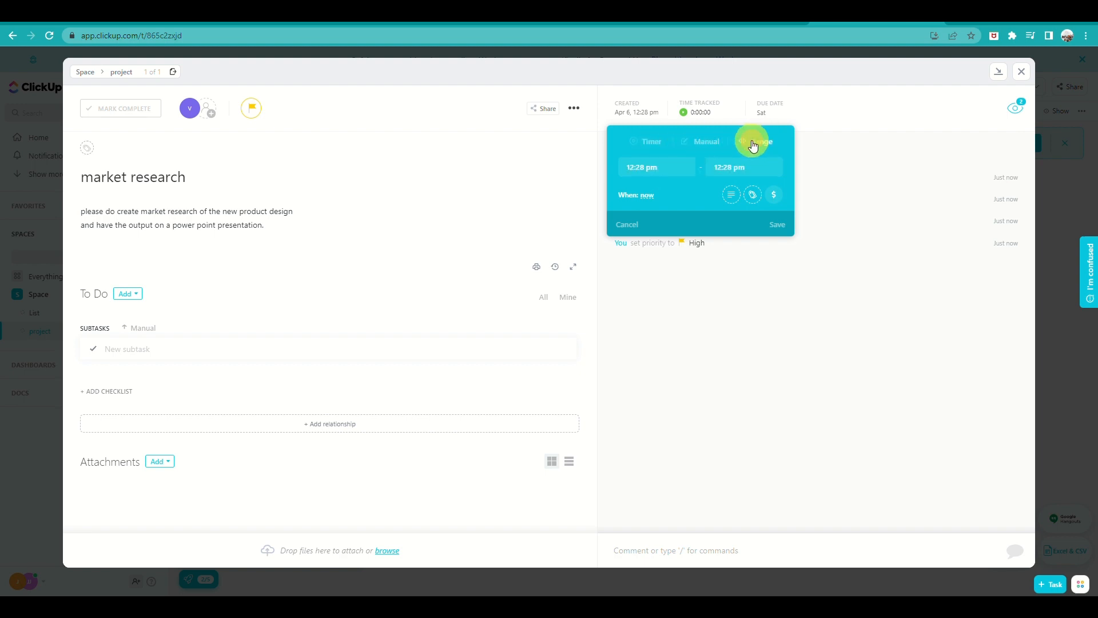
{"action": "left_click", "coordinate": [661, 145]}
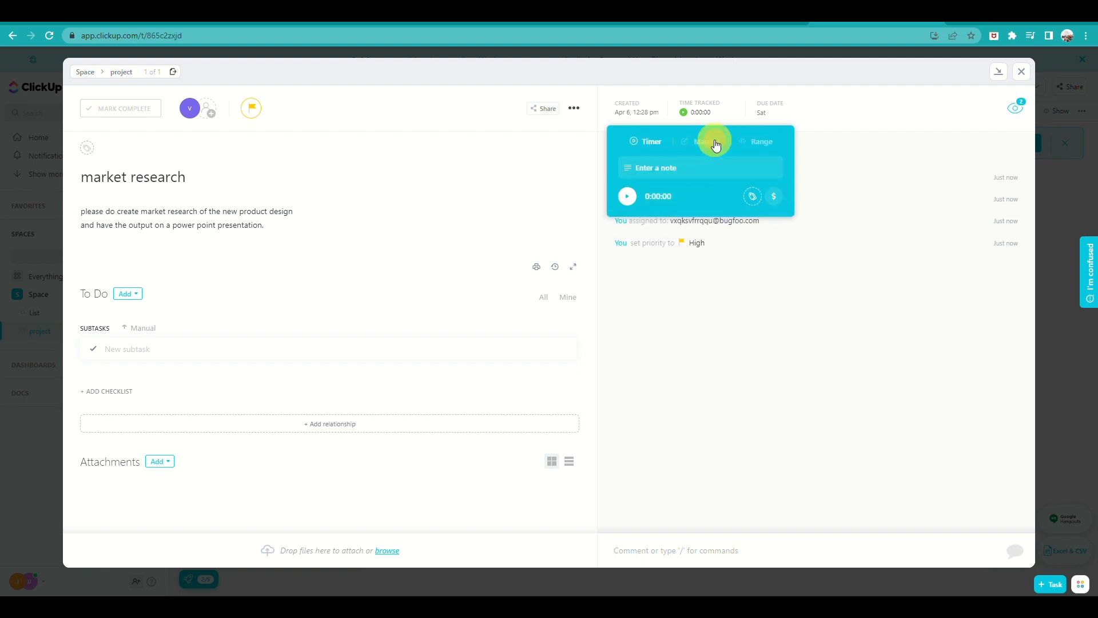
{"action": "left_click", "coordinate": [709, 141]}
{"action": "left_click", "coordinate": [654, 144]}
Track 1 minute with the note 'please work on this asap', then close the task
{"action": "left_click", "coordinate": [658, 167]}
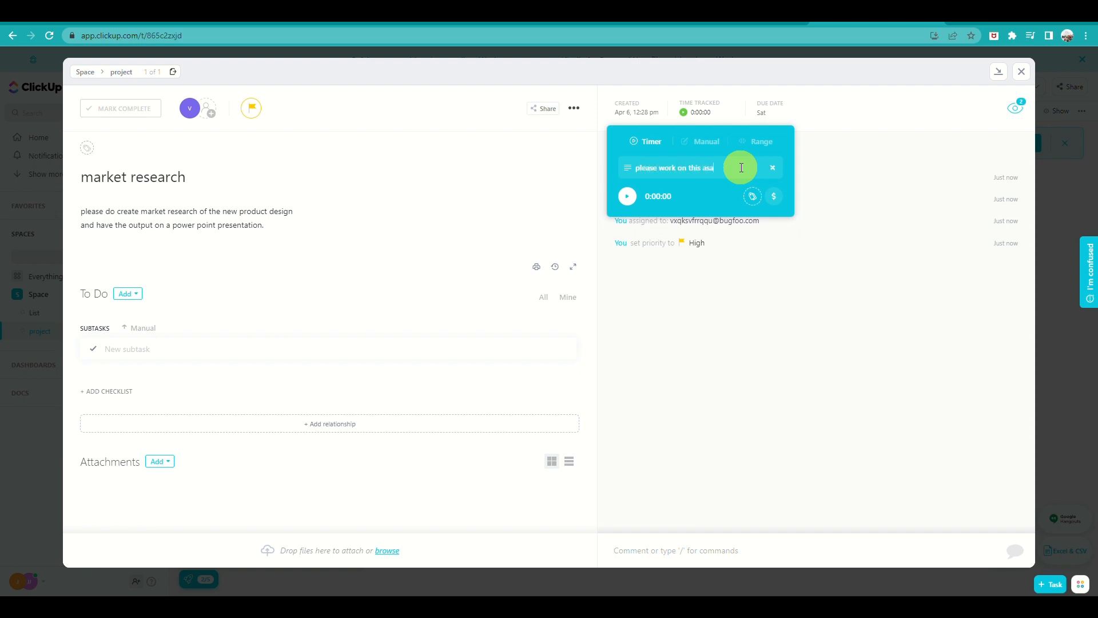
{"action": "left_click", "coordinate": [631, 197]}
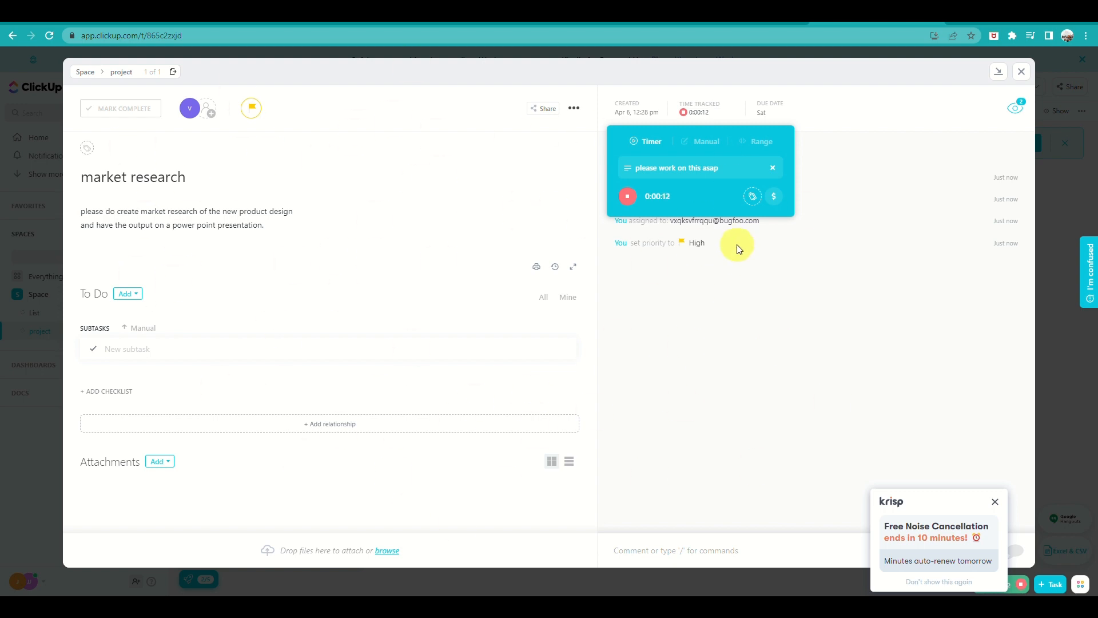
{"action": "left_click", "coordinate": [628, 198]}
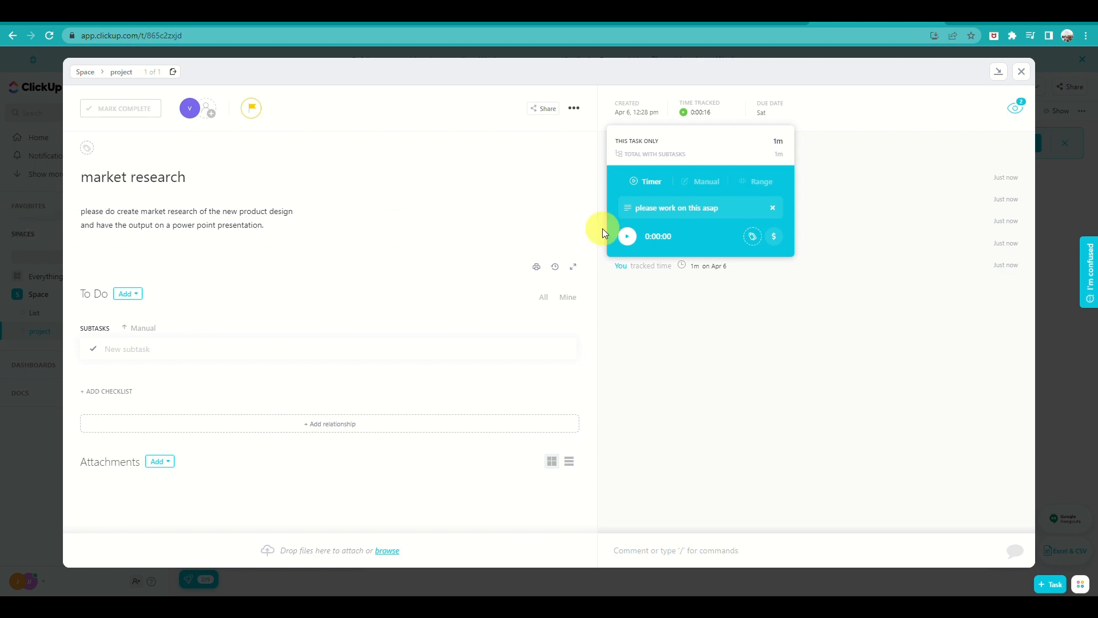
{"action": "left_click", "coordinate": [1022, 72]}
{"action": "left_click", "coordinate": [368, 227]}
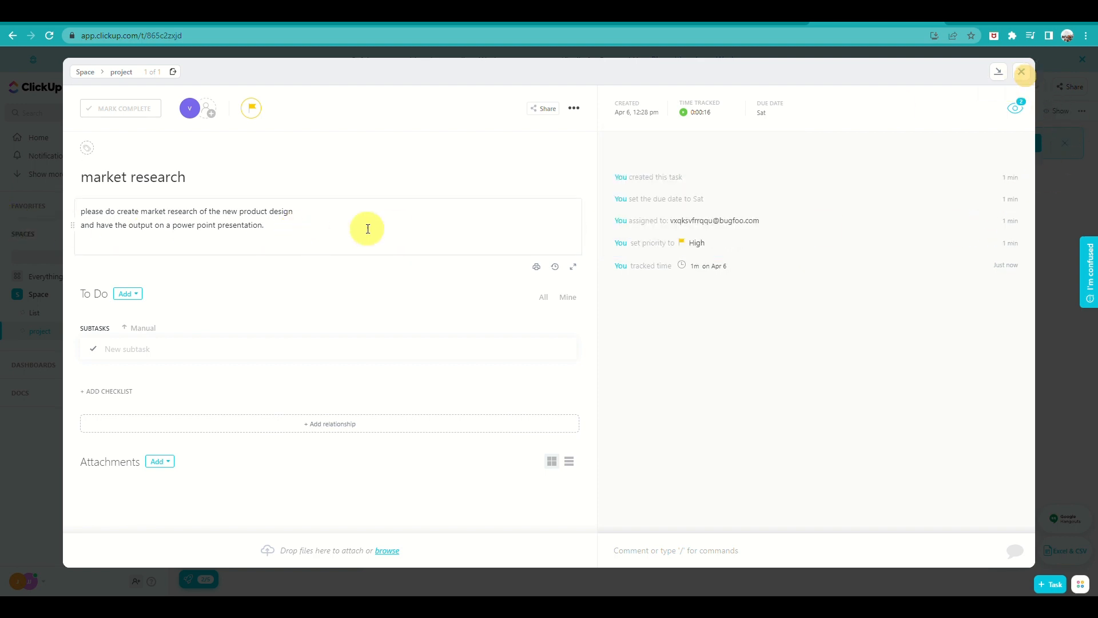
{"action": "left_click", "coordinate": [1022, 70]}
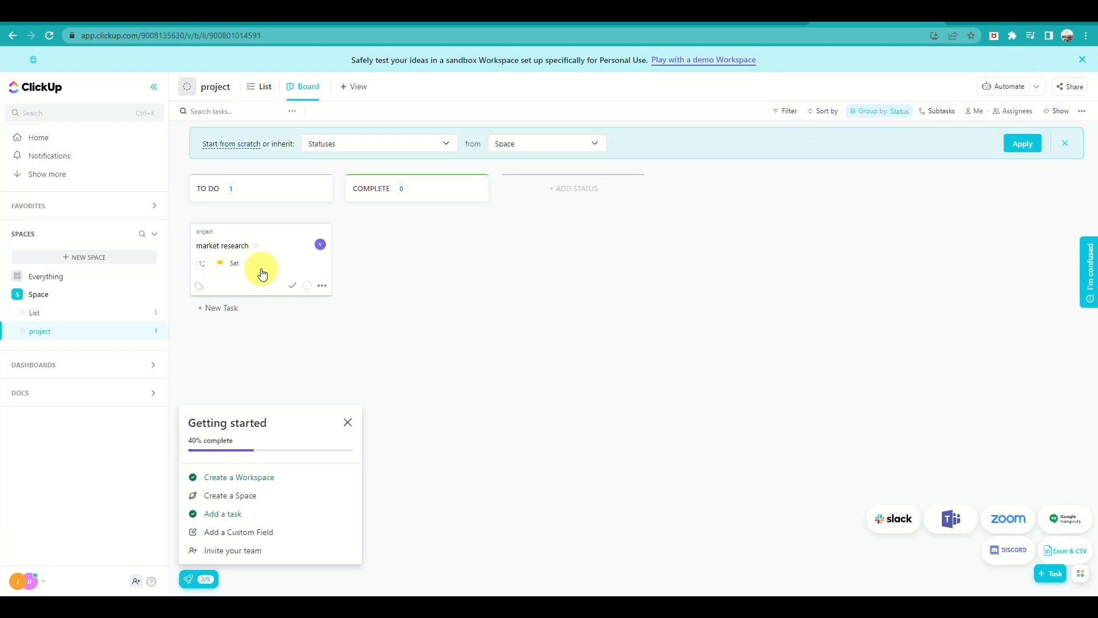
Move market research to COMPLETE, add a list-only FOR REVISION status, and close Getting started
{"action": "left_click_drag", "start_coordinate": [262, 269], "coordinate": [398, 241]}
{"action": "left_click", "coordinate": [576, 192]}
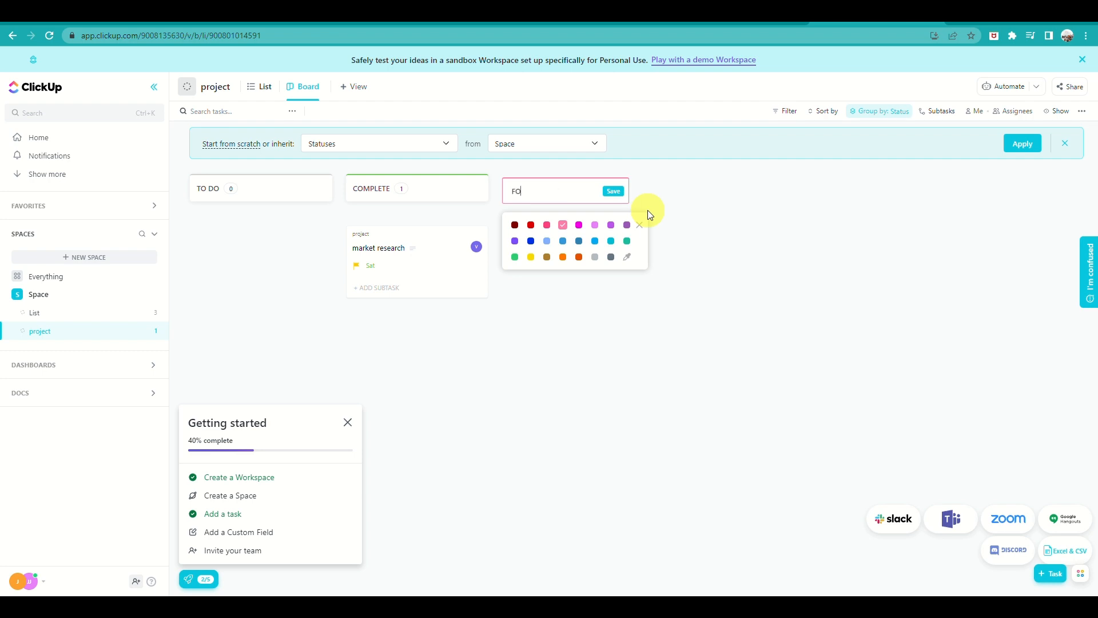
{"action": "type", "text": "FOR REVISION"}
{"action": "key", "text": "Return"}
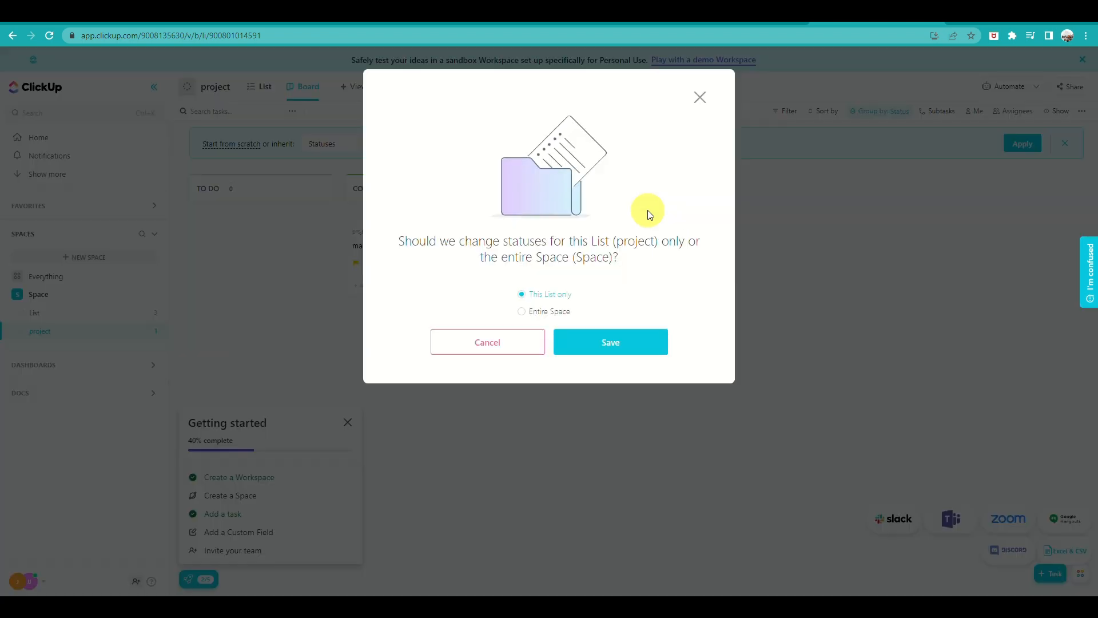
{"action": "left_click", "coordinate": [581, 345]}
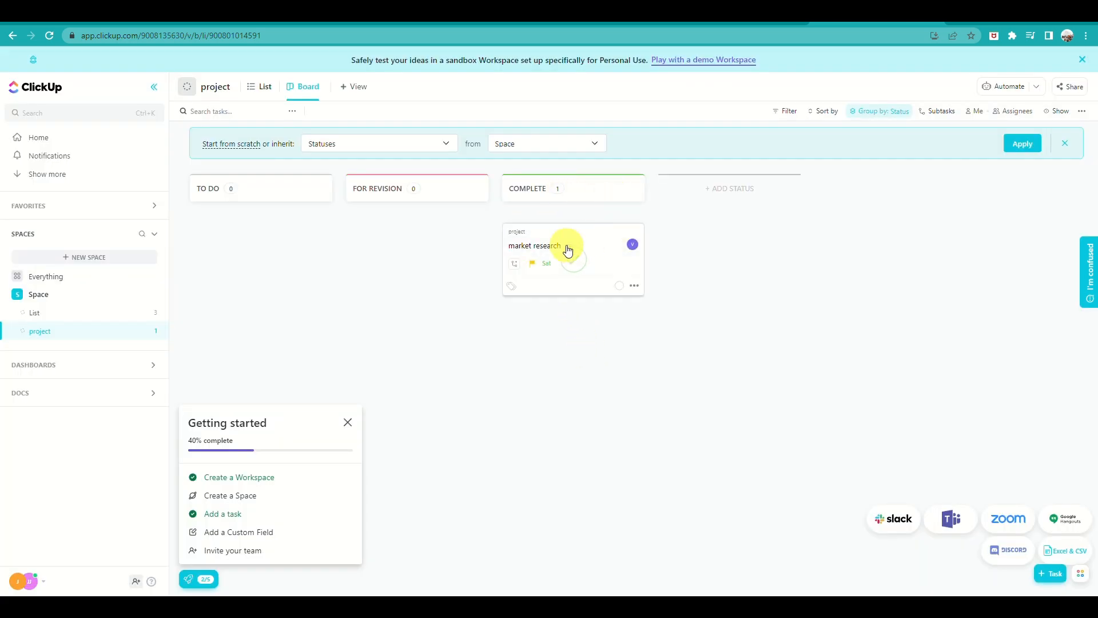
{"action": "left_click_drag", "start_coordinate": [581, 252], "coordinate": [537, 252]}
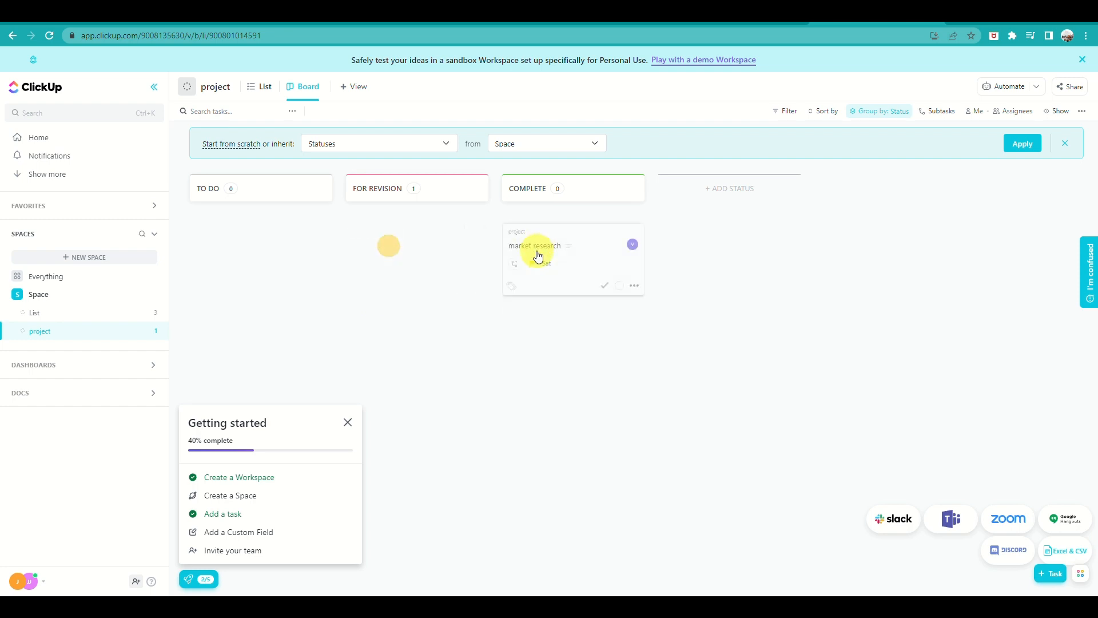
{"action": "left_click", "coordinate": [349, 428]}
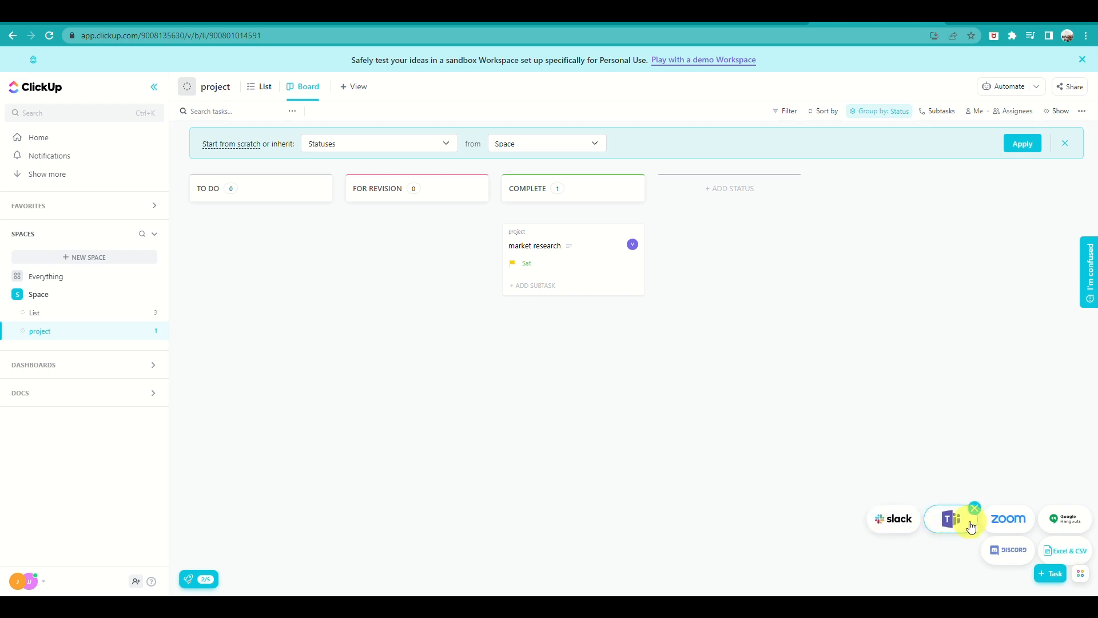
Go to the ClickApps settings and turn on the Zoom ClickApp
{"action": "left_click", "coordinate": [1071, 527]}
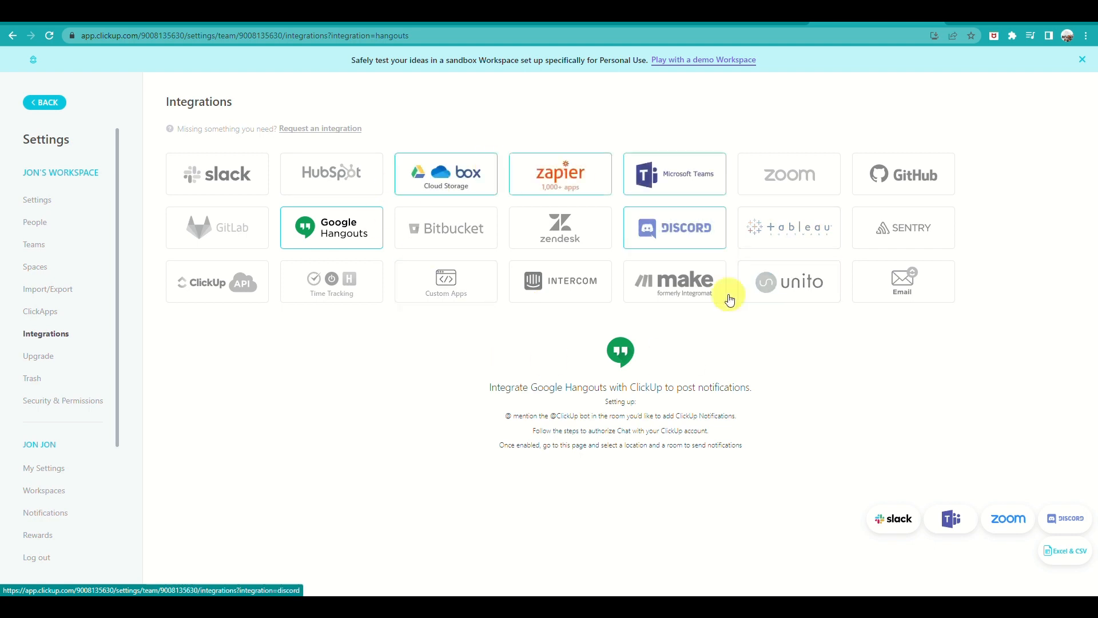
{"action": "left_click", "coordinate": [38, 314]}
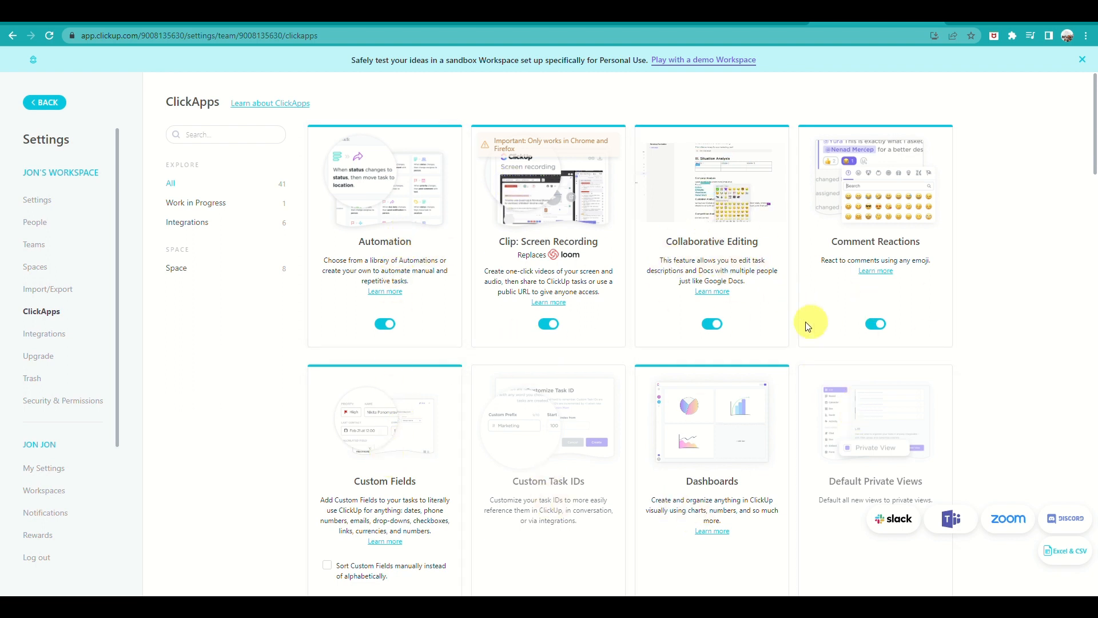
{"action": "scroll", "coordinate": [728, 423], "scroll_direction": "down", "scroll_amount": 9}
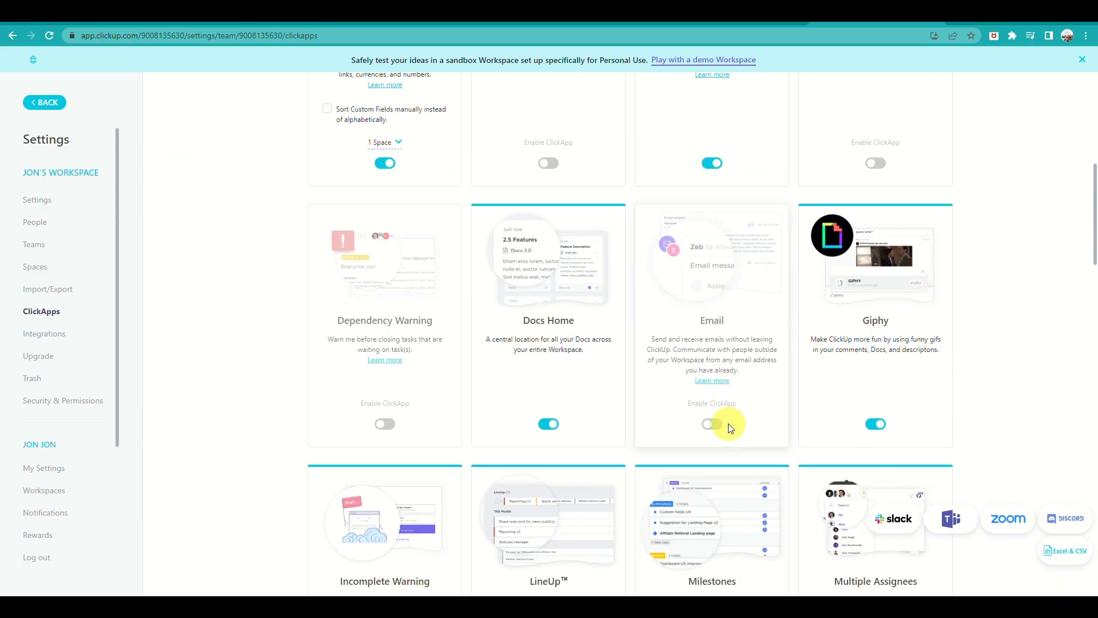
{"action": "scroll", "coordinate": [726, 418], "scroll_direction": "down", "scroll_amount": 9}
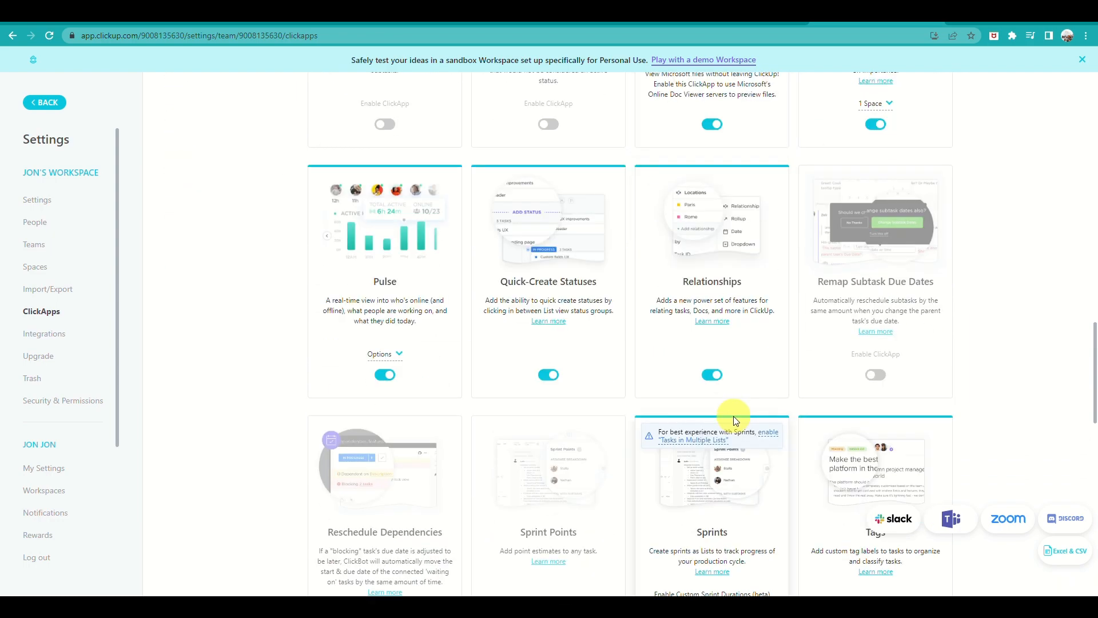
{"action": "scroll", "coordinate": [733, 417], "scroll_direction": "up", "scroll_amount": 3}
{"action": "scroll", "coordinate": [657, 355], "scroll_direction": "down", "scroll_amount": 6}
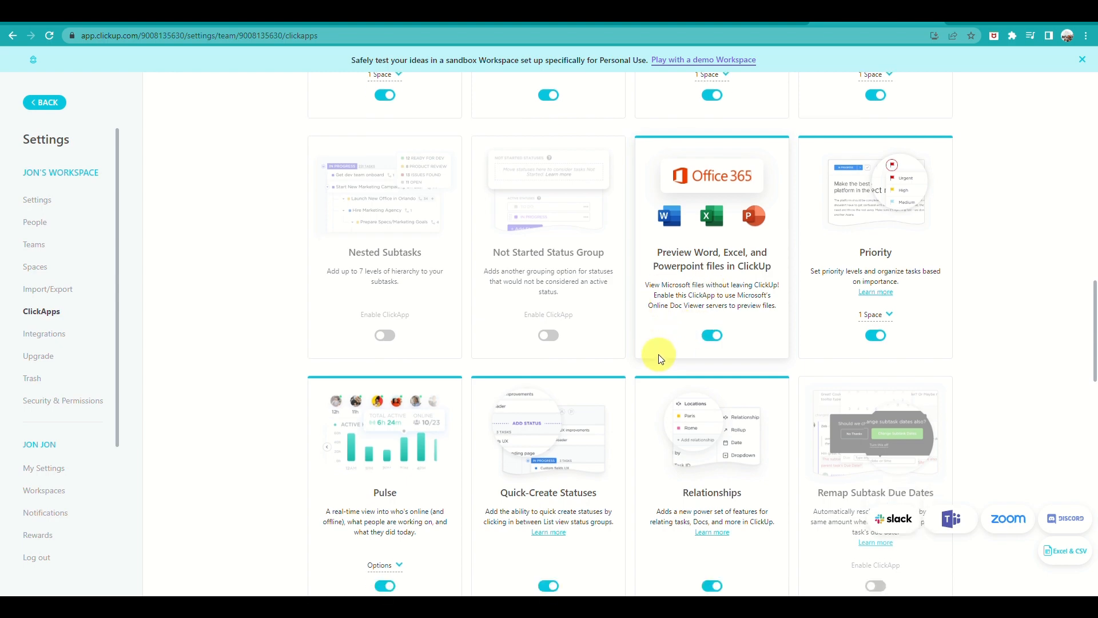
{"action": "scroll", "coordinate": [588, 355], "scroll_direction": "down", "scroll_amount": 13}
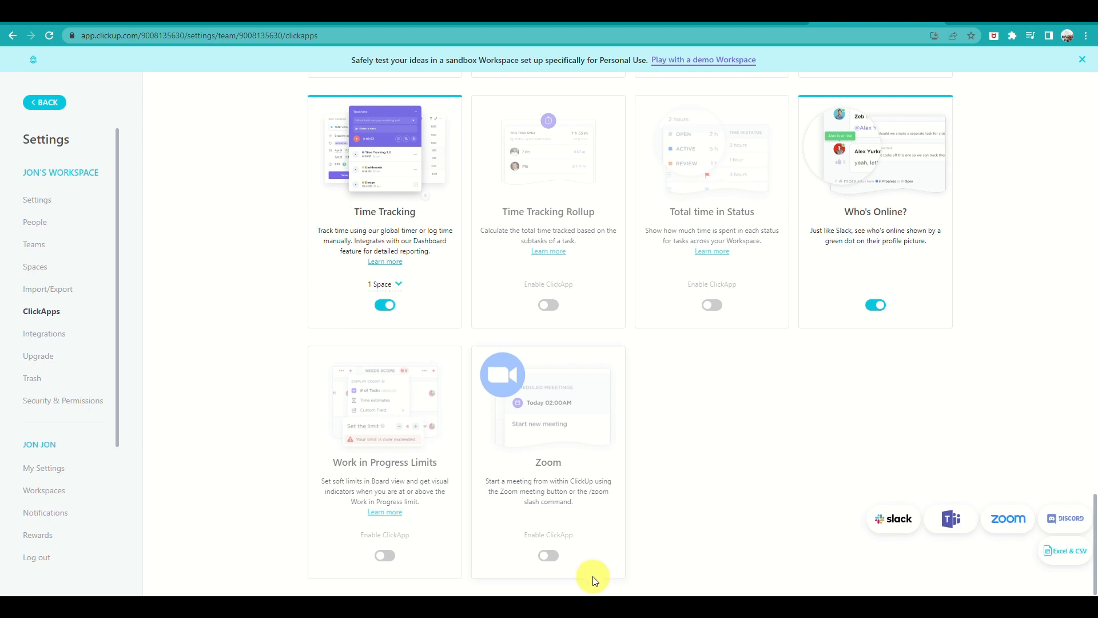
{"action": "left_click", "coordinate": [549, 558]}
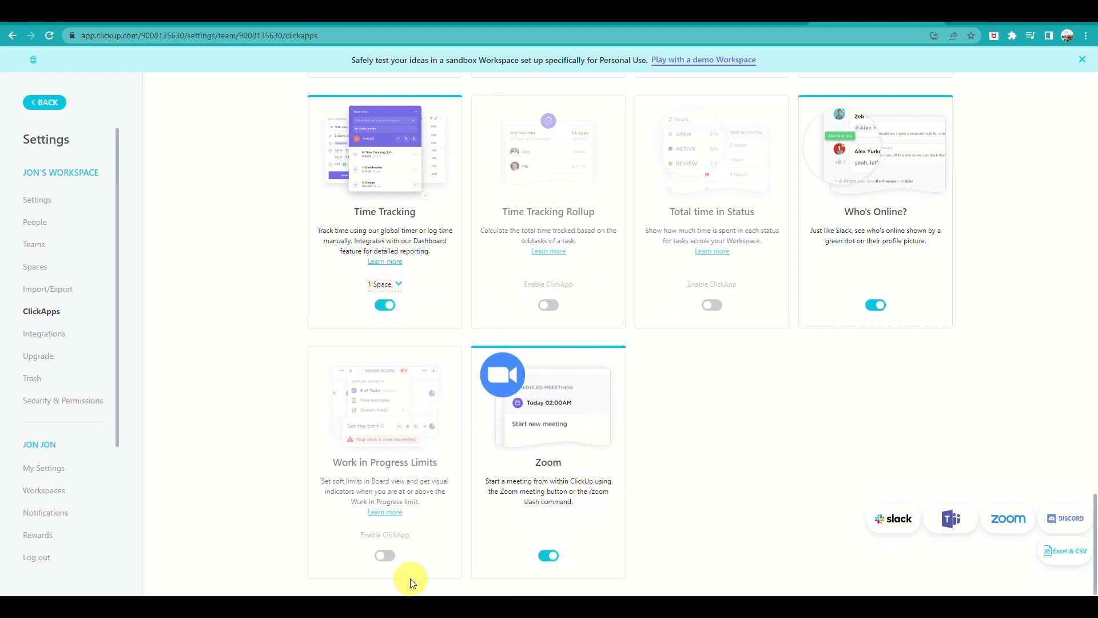
Turn Work in Progress Limits on, then back off and confirm disabling it
{"action": "left_click", "coordinate": [387, 558]}
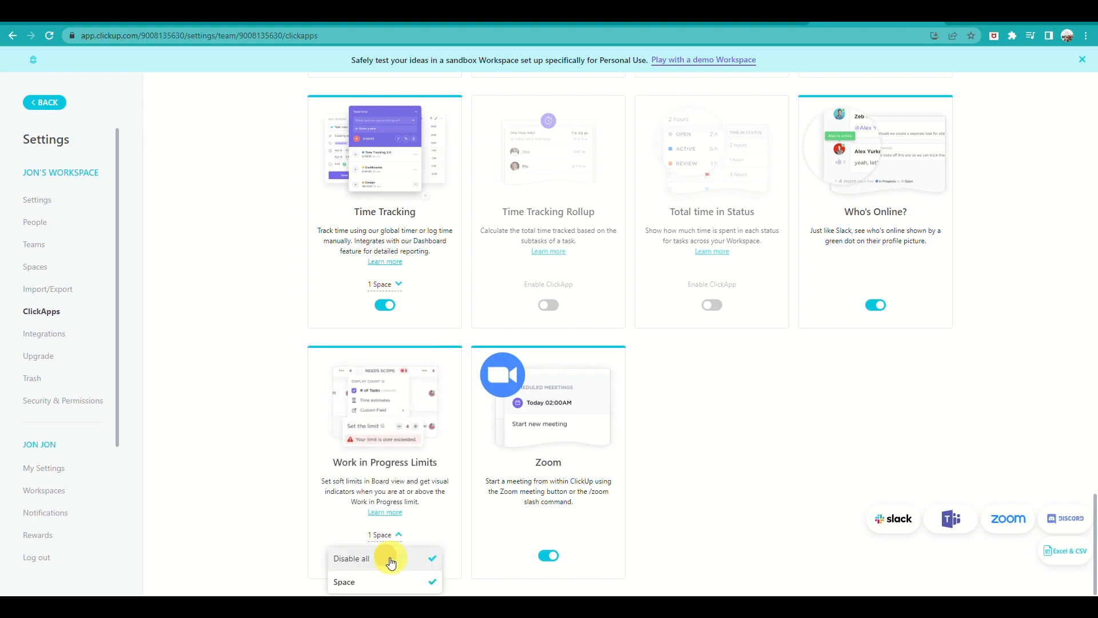
{"action": "left_click", "coordinate": [445, 513]}
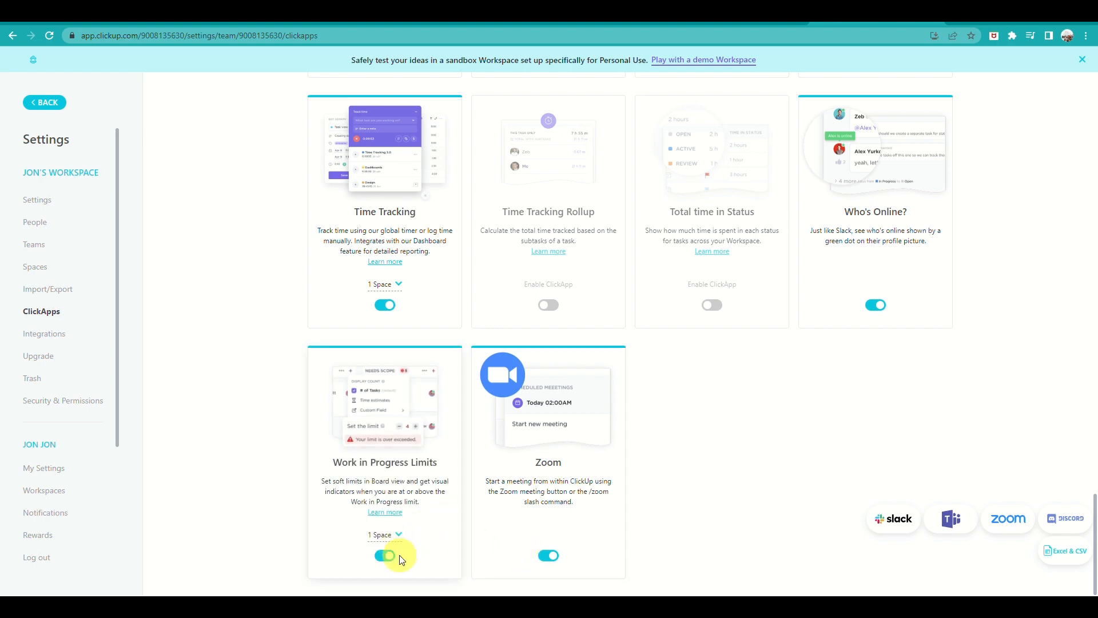
{"action": "left_click", "coordinate": [386, 554]}
{"action": "left_click", "coordinate": [589, 373]}
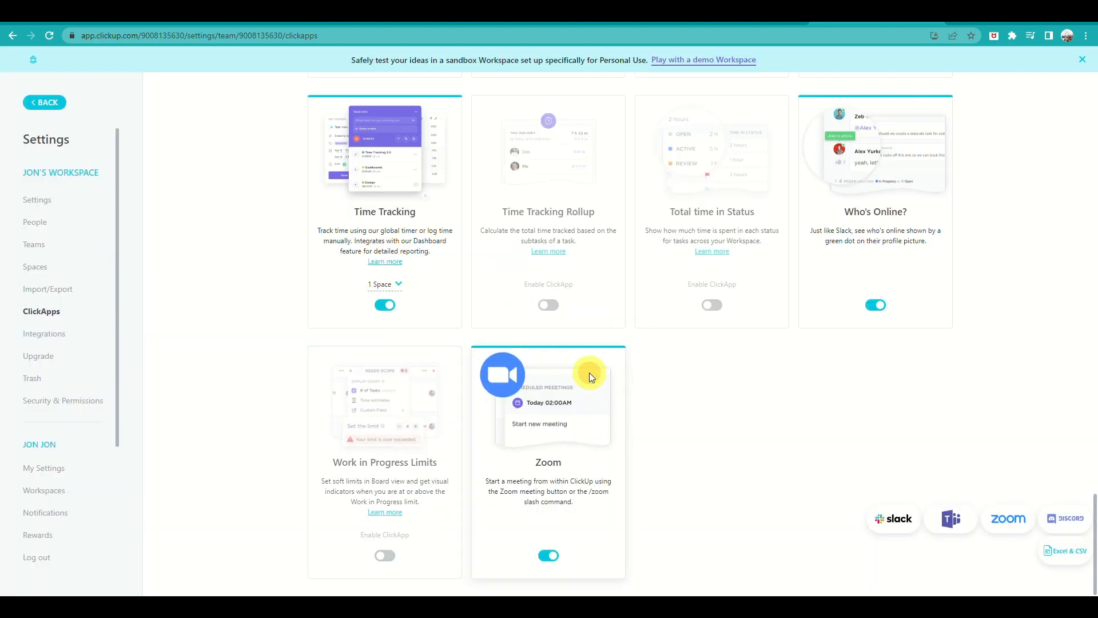
{"action": "scroll", "coordinate": [778, 506], "scroll_direction": "up", "scroll_amount": 10}
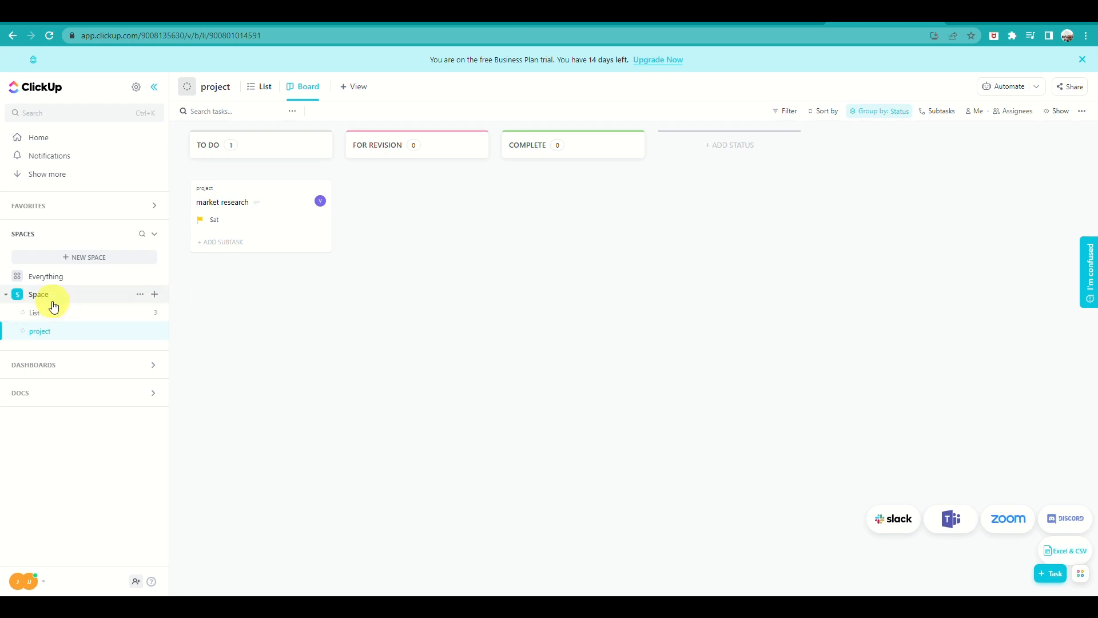
Attach from Google Drive to market research, signing in and allowing ClickUp access to Drive
{"action": "left_click", "coordinate": [252, 228]}
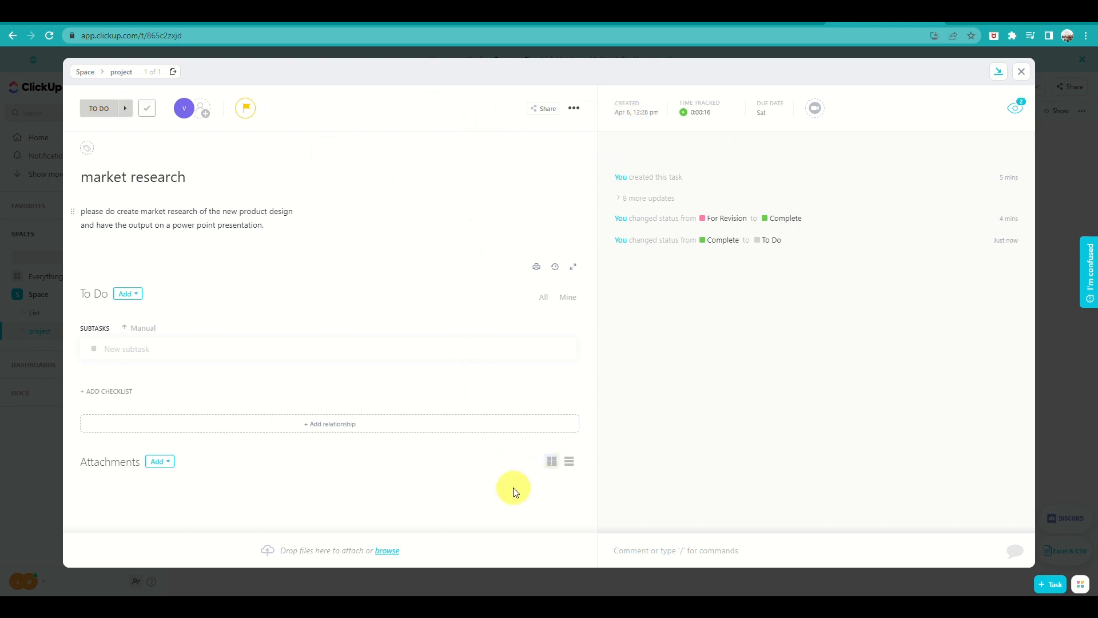
{"action": "left_click", "coordinate": [150, 464]}
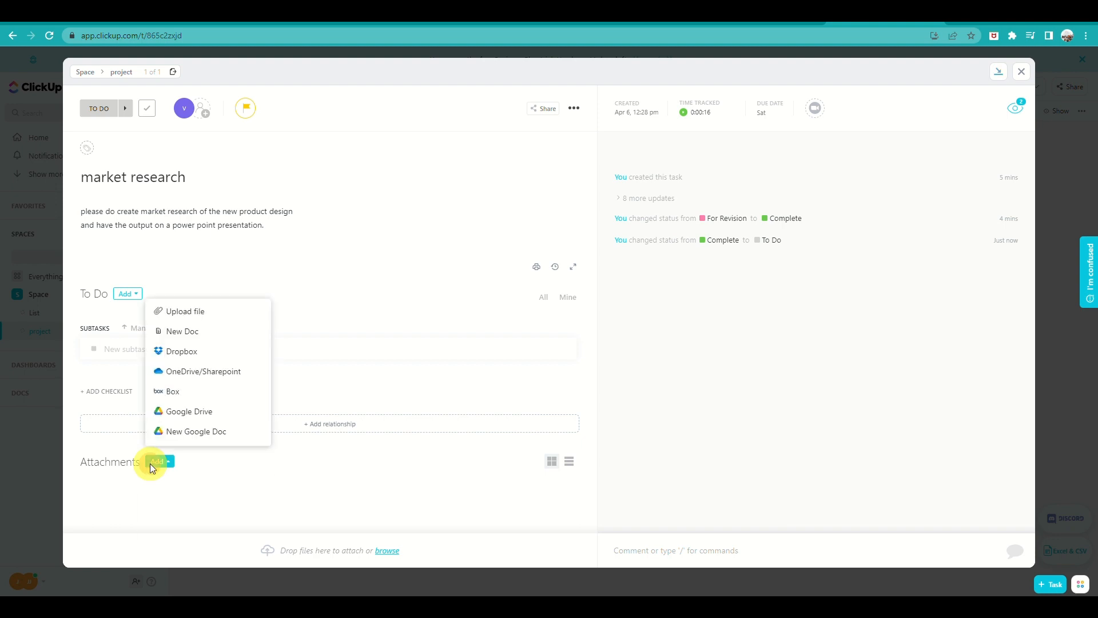
{"action": "left_click", "coordinate": [194, 418]}
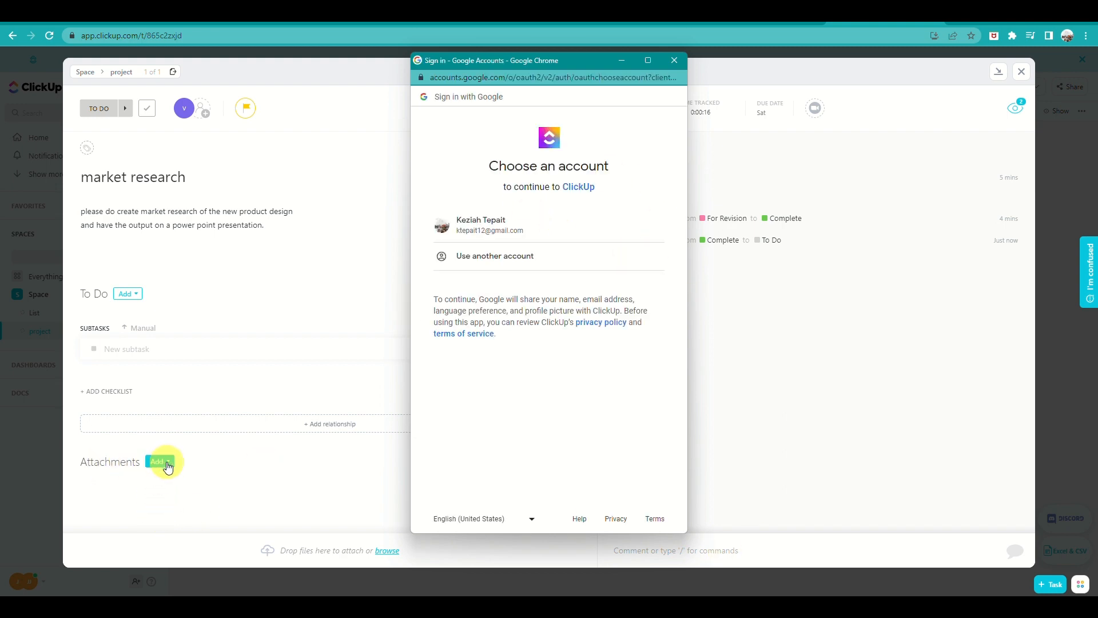
{"action": "left_click", "coordinate": [524, 227]}
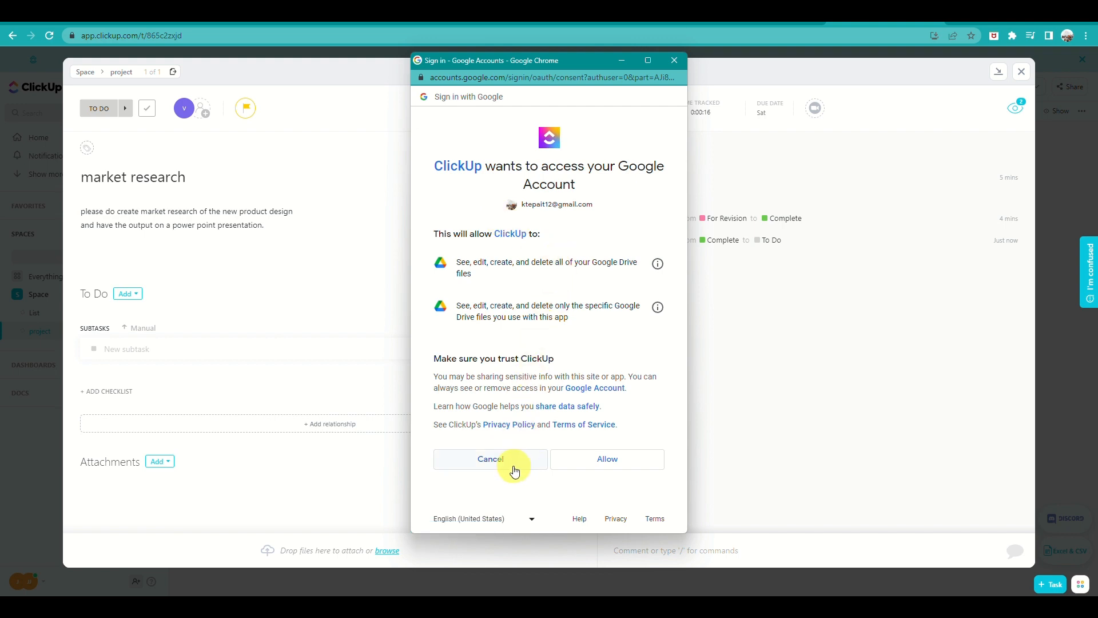
{"action": "left_click", "coordinate": [599, 474]}
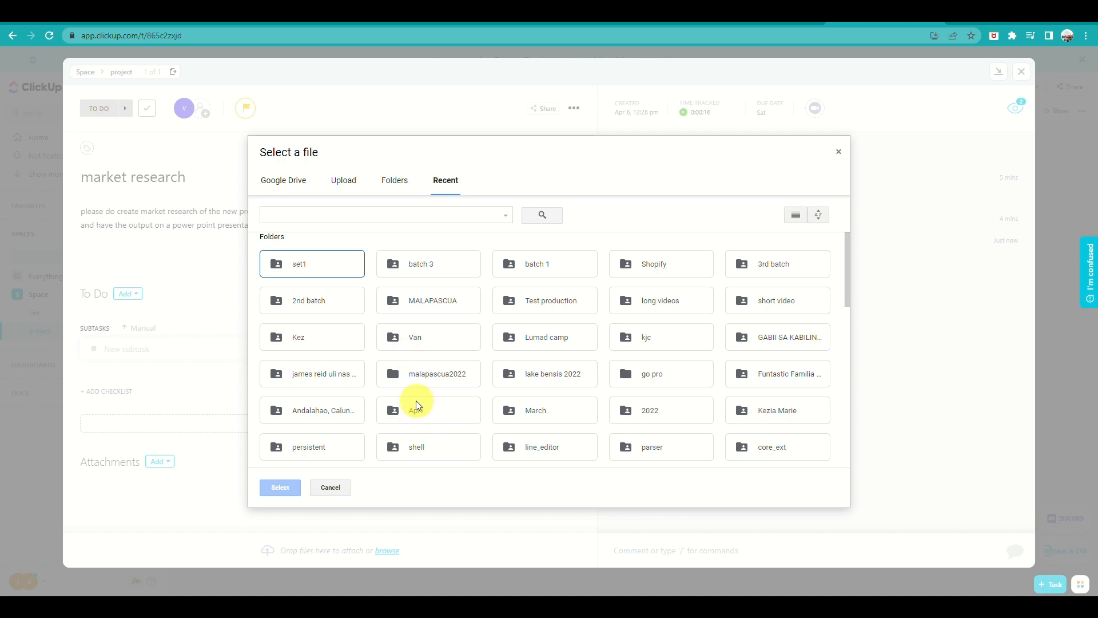
Attach a Google Drive folder from Recent to market research, then trash that attachment and close the task
{"action": "left_click", "coordinate": [319, 337]}
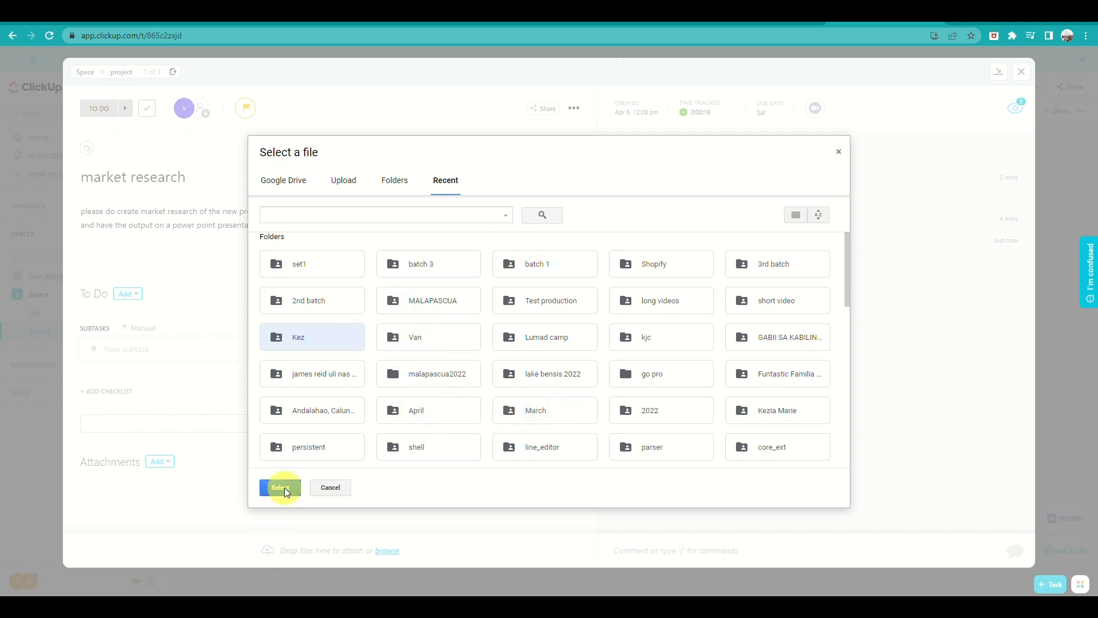
{"action": "left_click", "coordinate": [421, 303]}
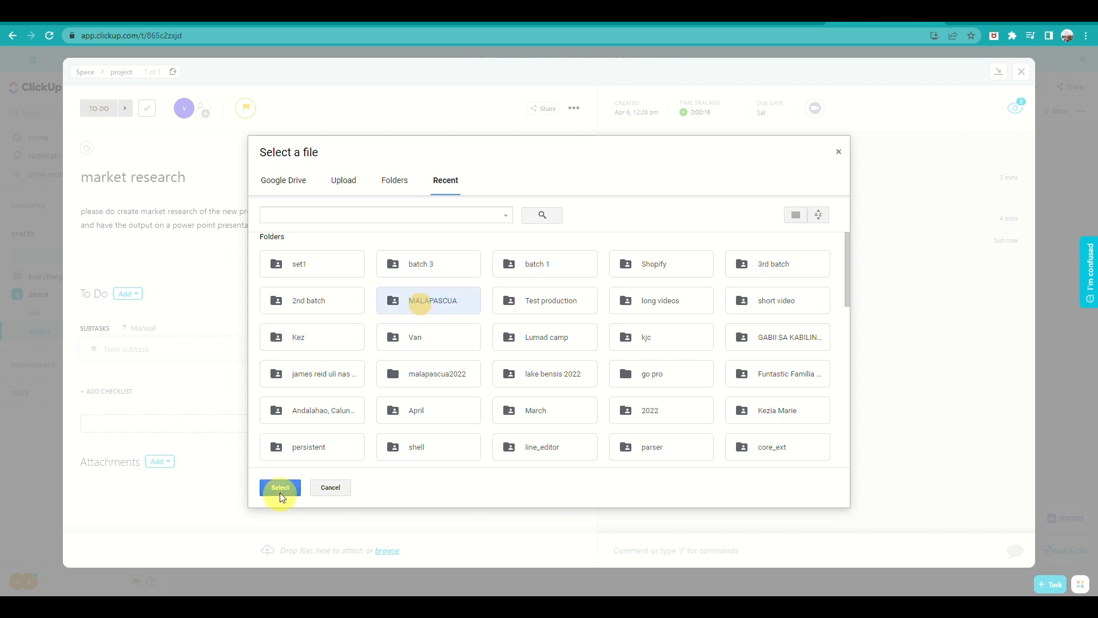
{"action": "left_click", "coordinate": [320, 338]}
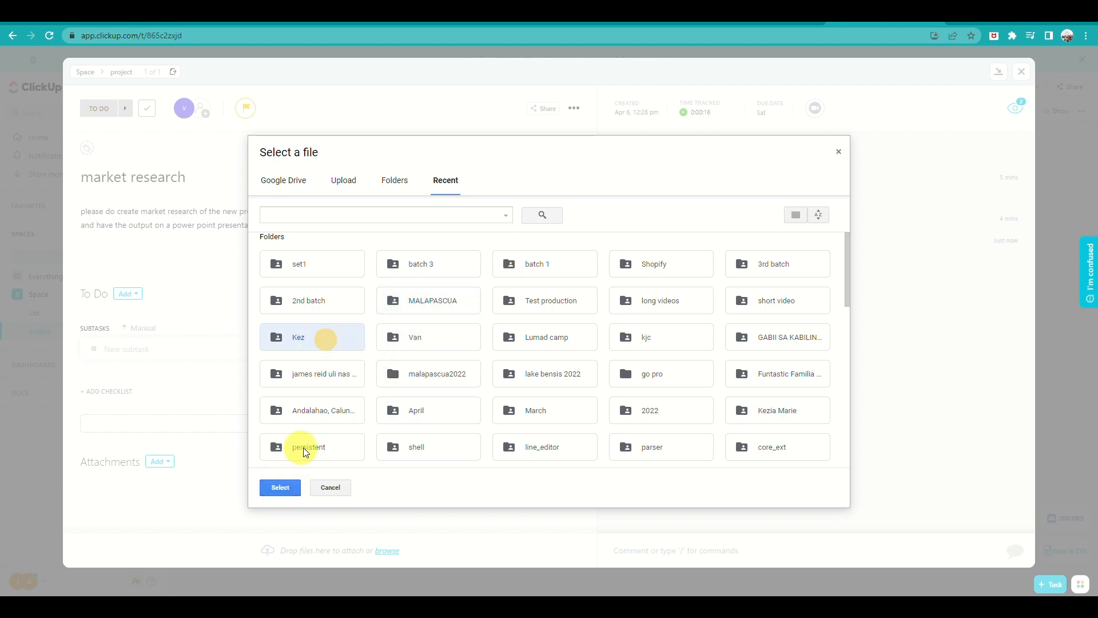
{"action": "left_click", "coordinate": [283, 487]}
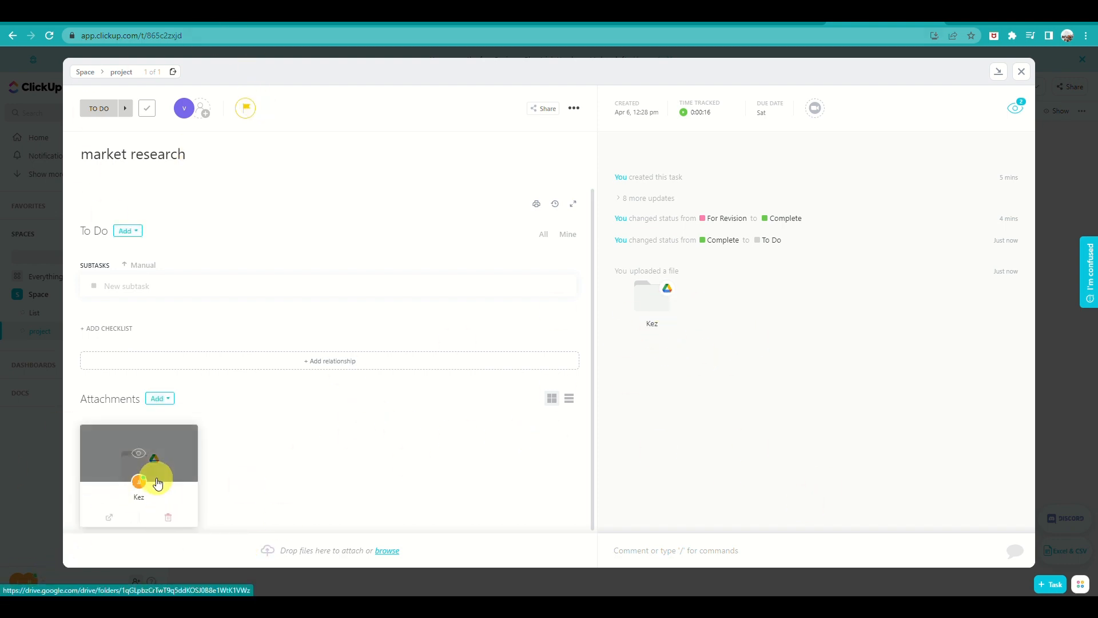
{"action": "left_click", "coordinate": [168, 518]}
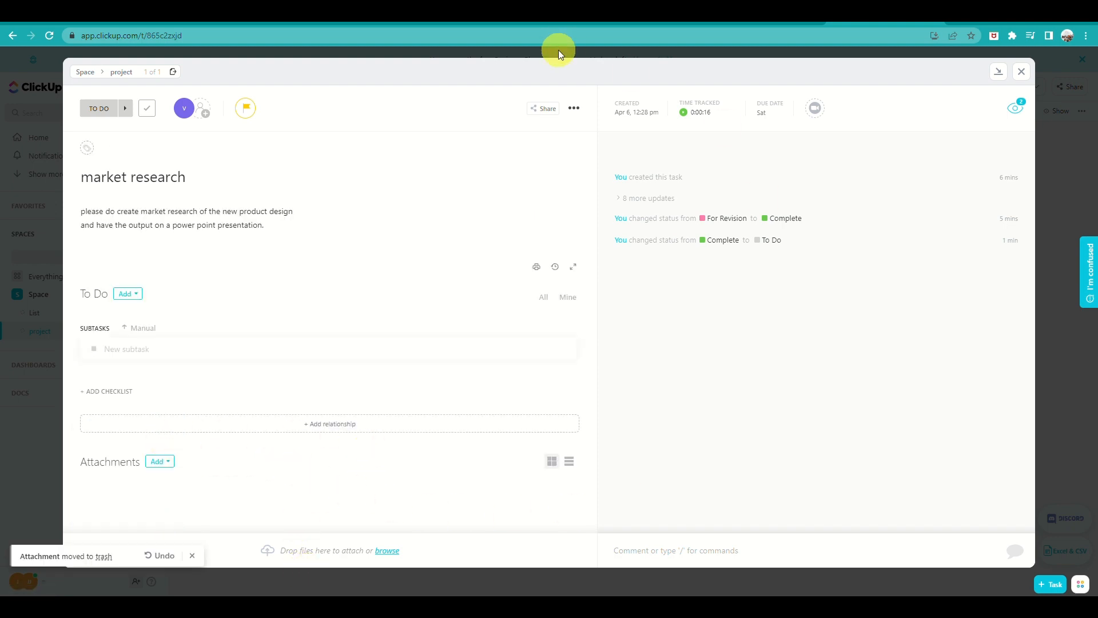
{"action": "left_click", "coordinate": [1018, 77]}
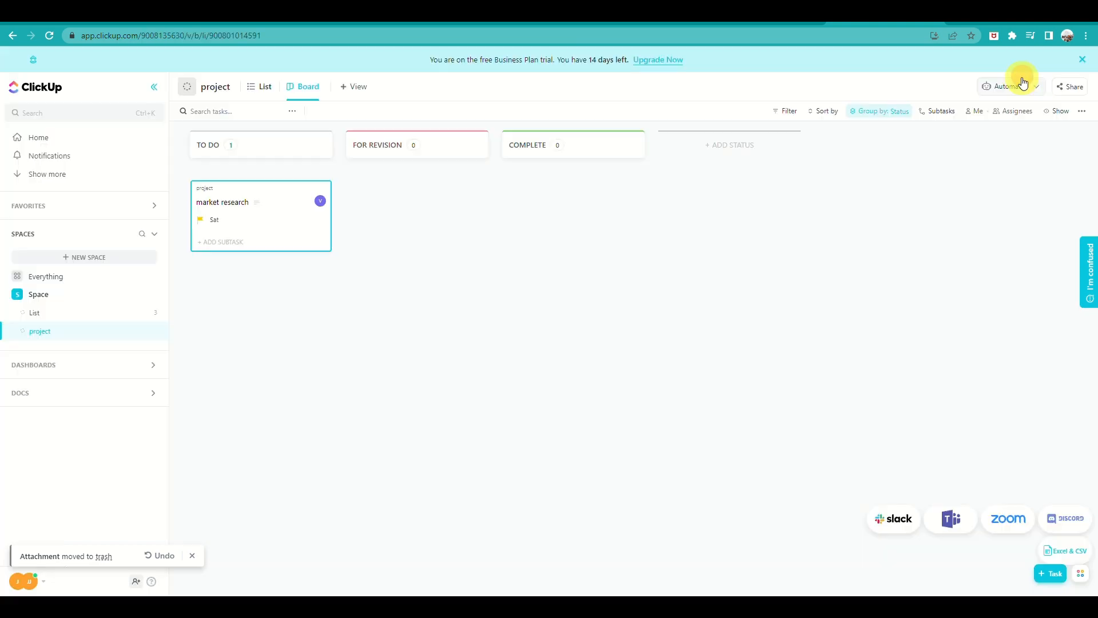